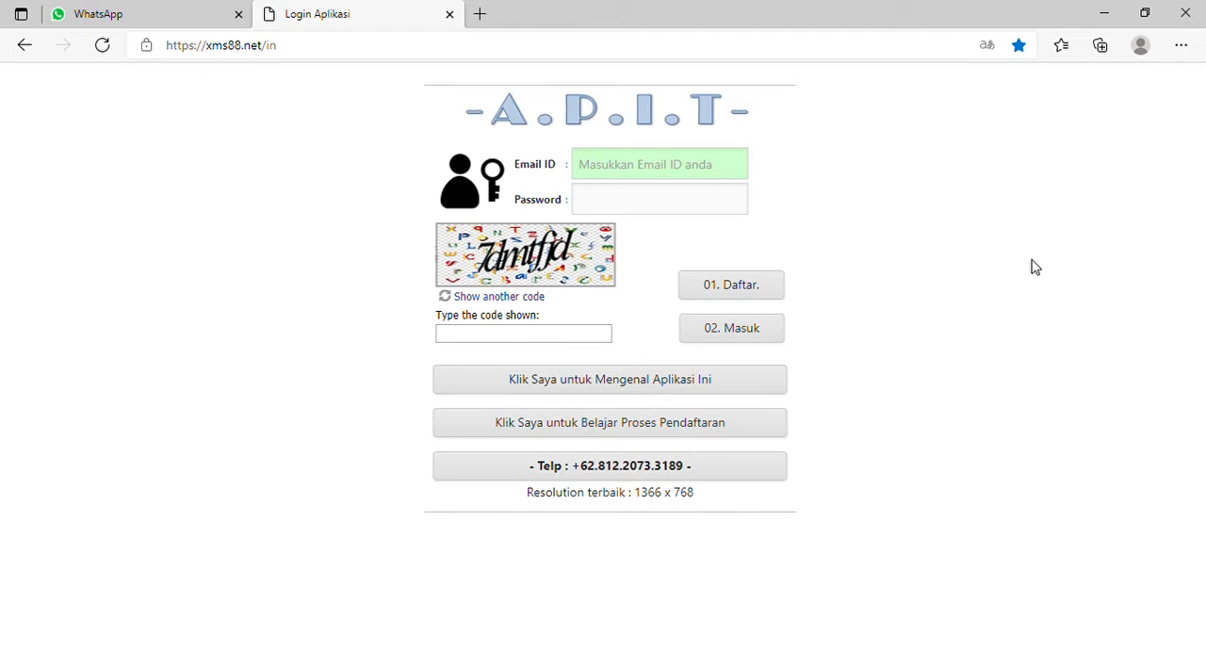
- Enter the account's e-mail in the Email ID field and the account password in the Password field
click(650, 177)
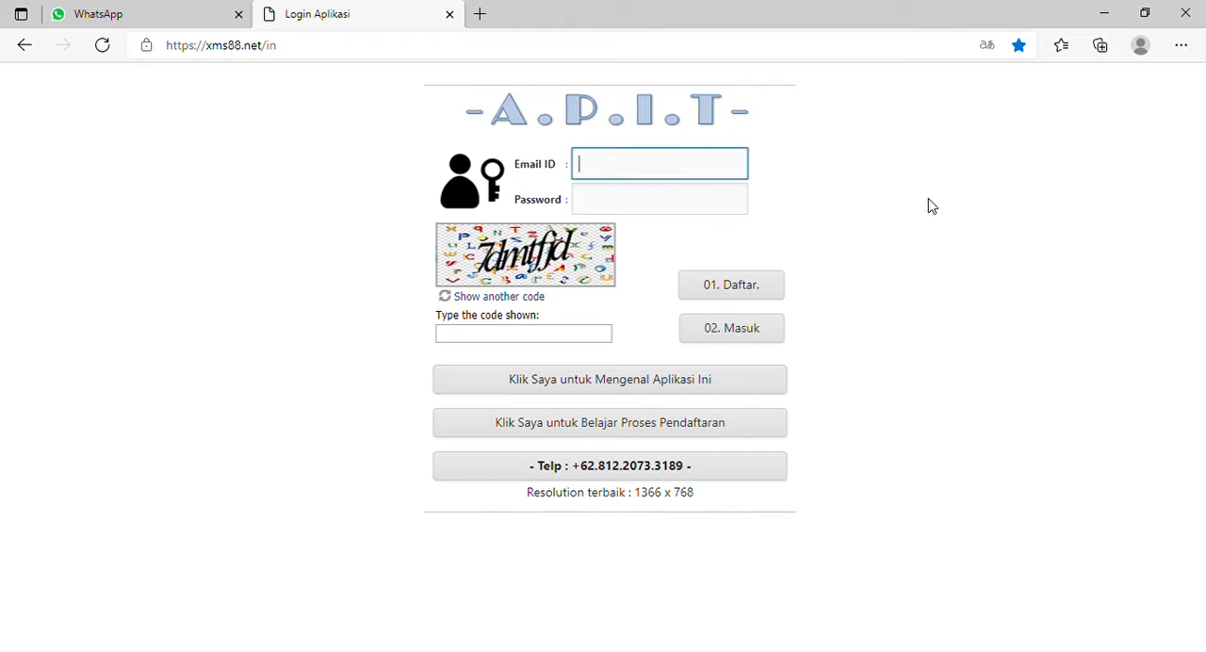
key(Tab)
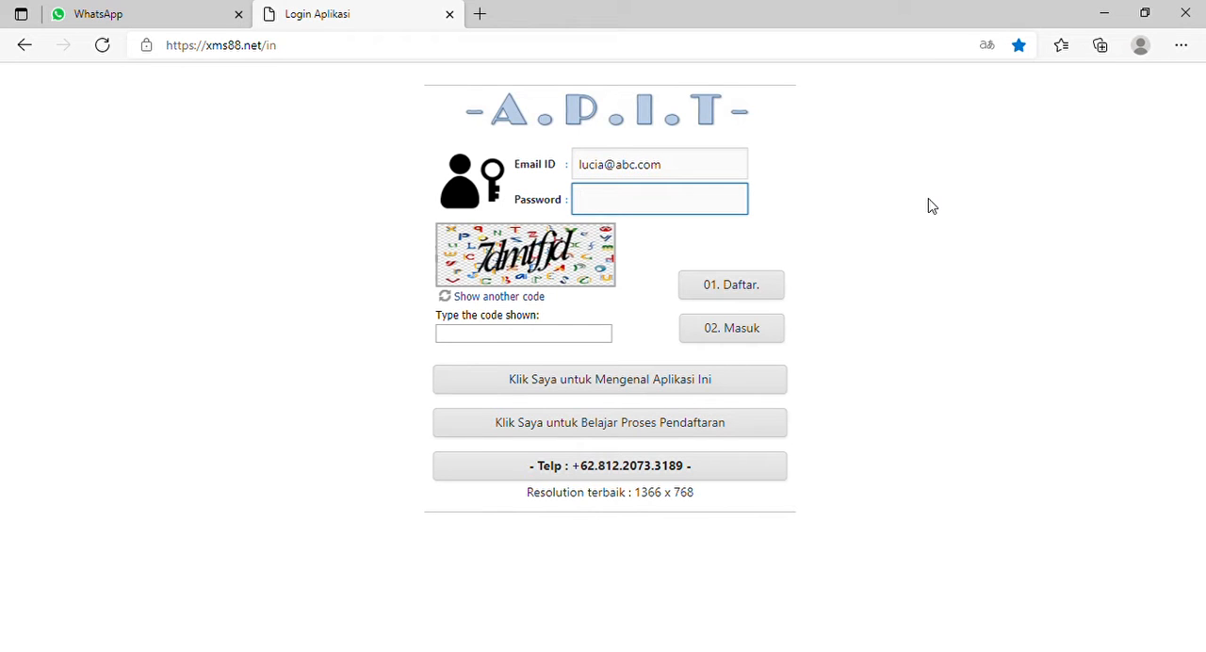
text(••••••••••)
key(Tab)
key(Tab)
key(Tab)
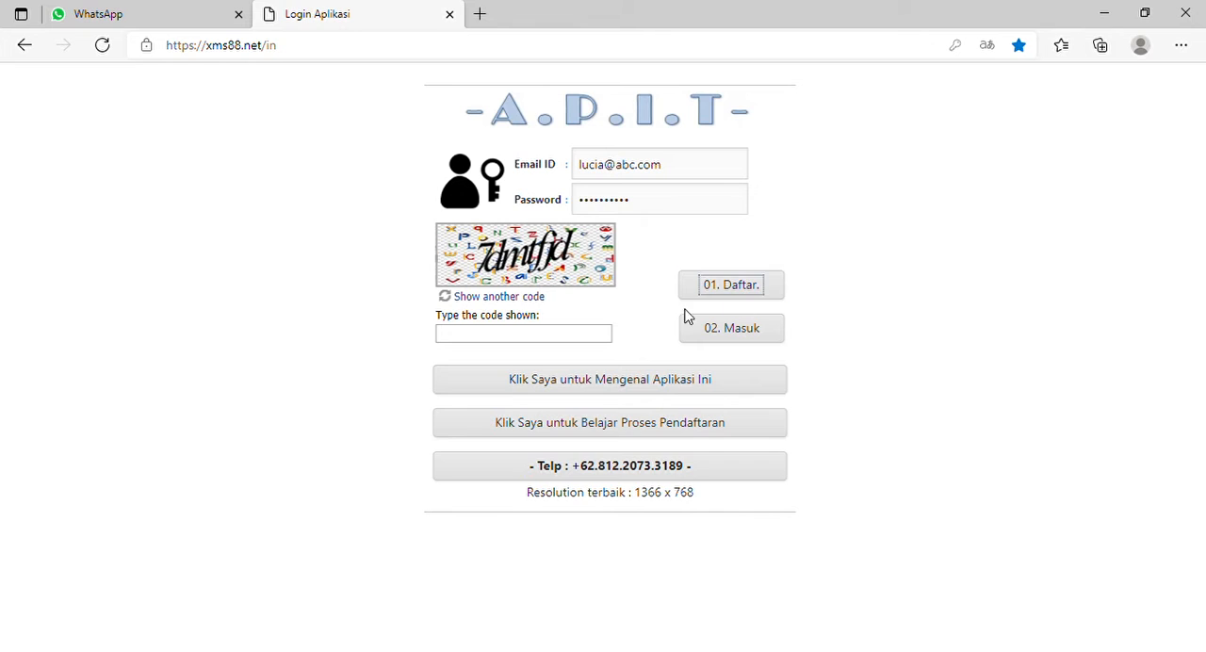
- Enter the verification code shown in the captcha image and log in
click(573, 339)
text(7)
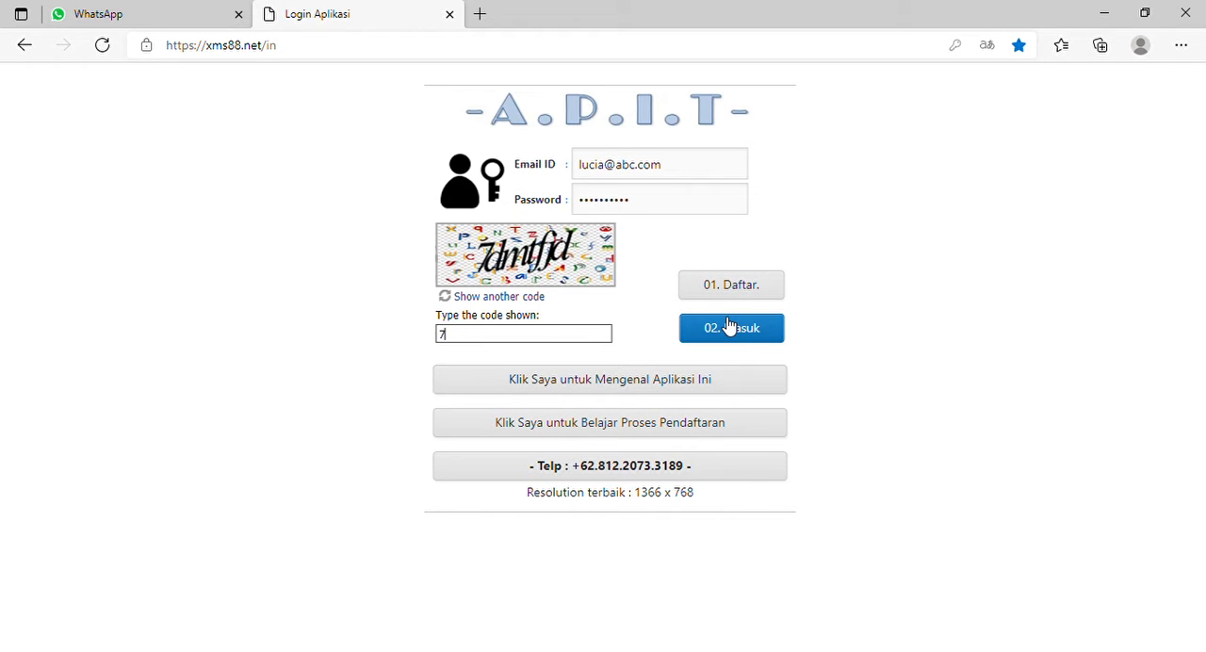
text(dmtfjd)
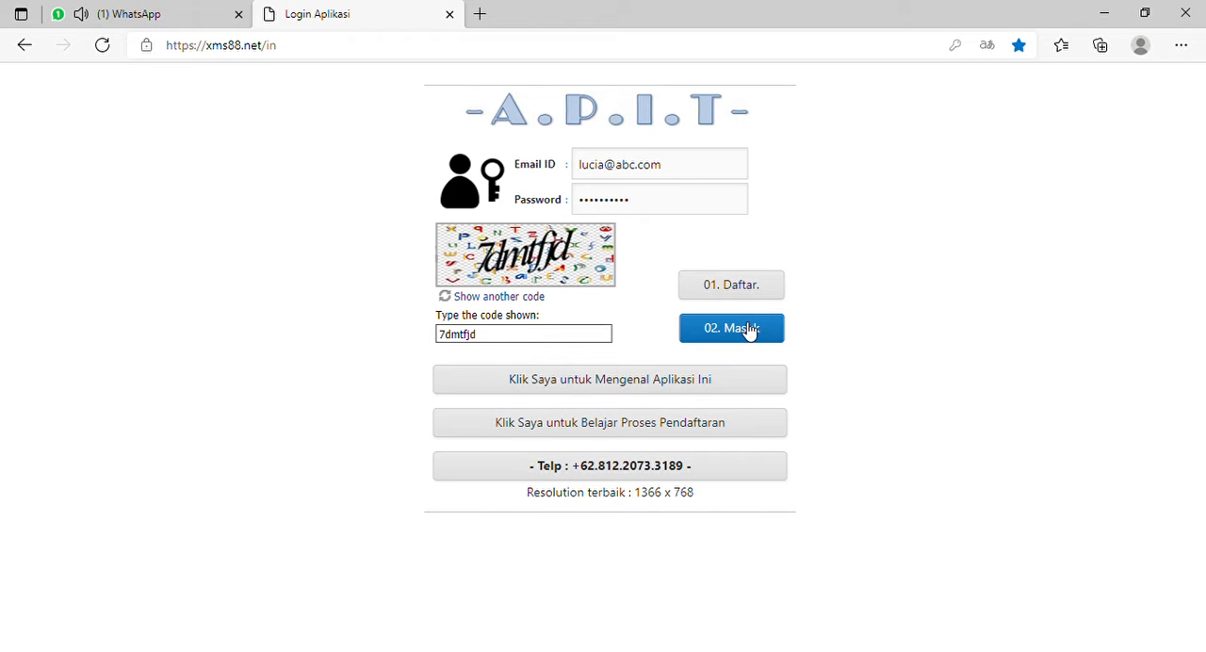
click(750, 331)
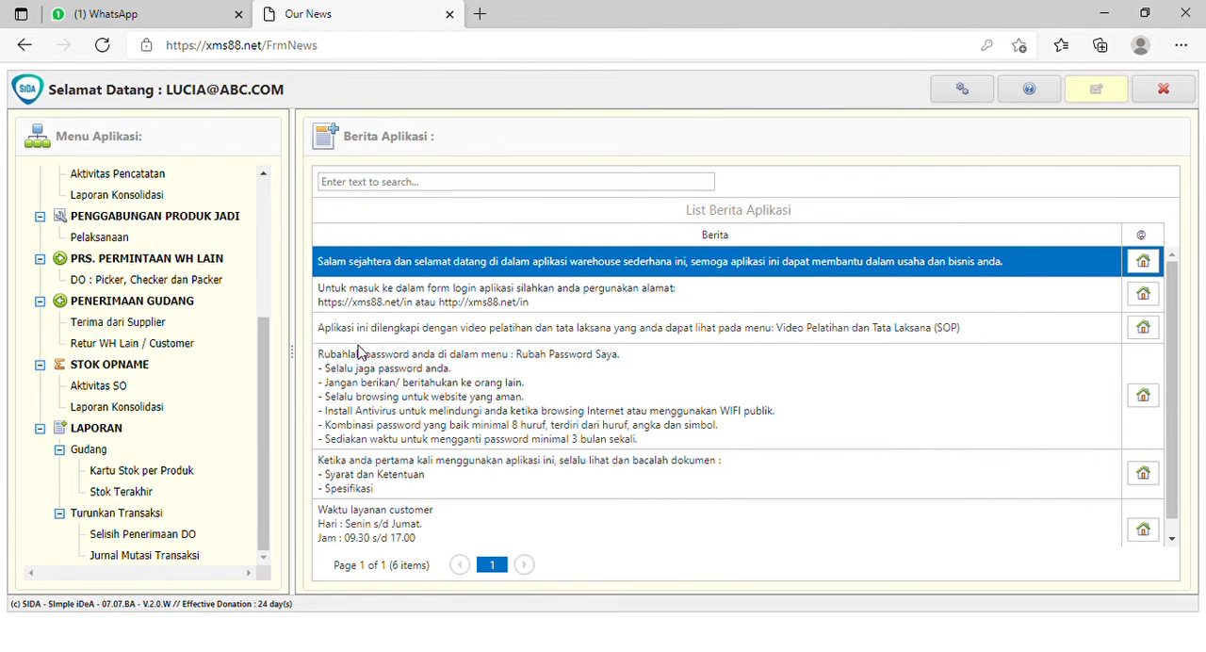
- Start a new transaction in Terima dari Supplier with the first listed request number as No. Permintaan
click(149, 326)
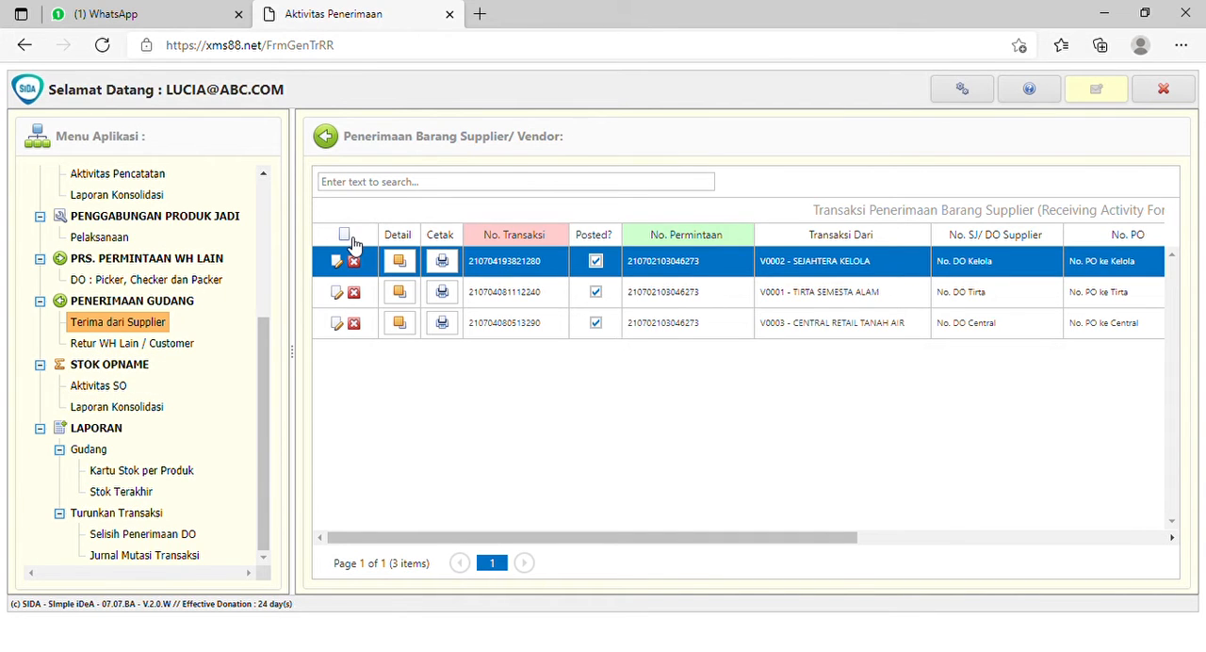
click(346, 240)
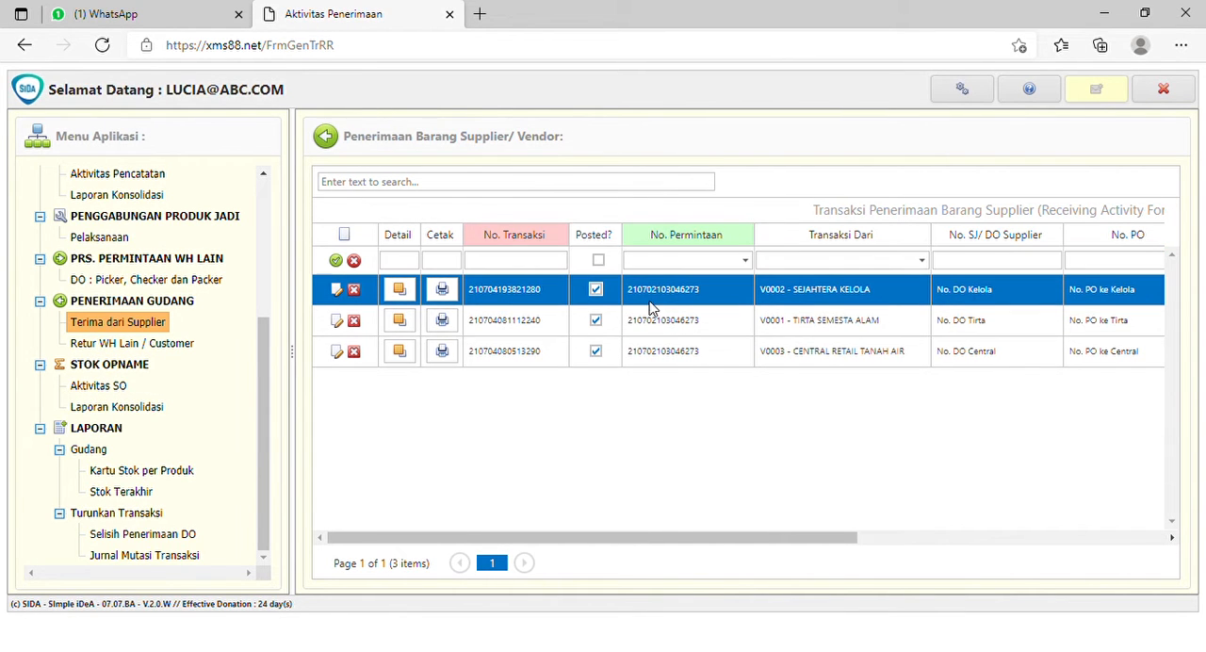
click(702, 267)
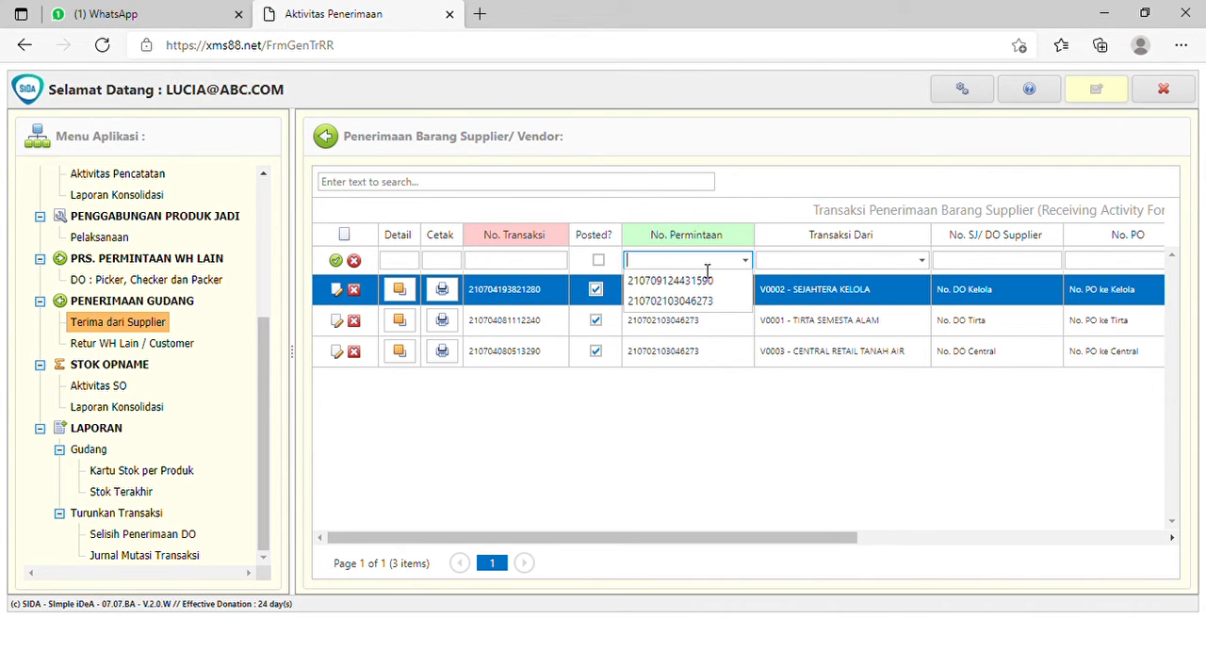
key(Down)
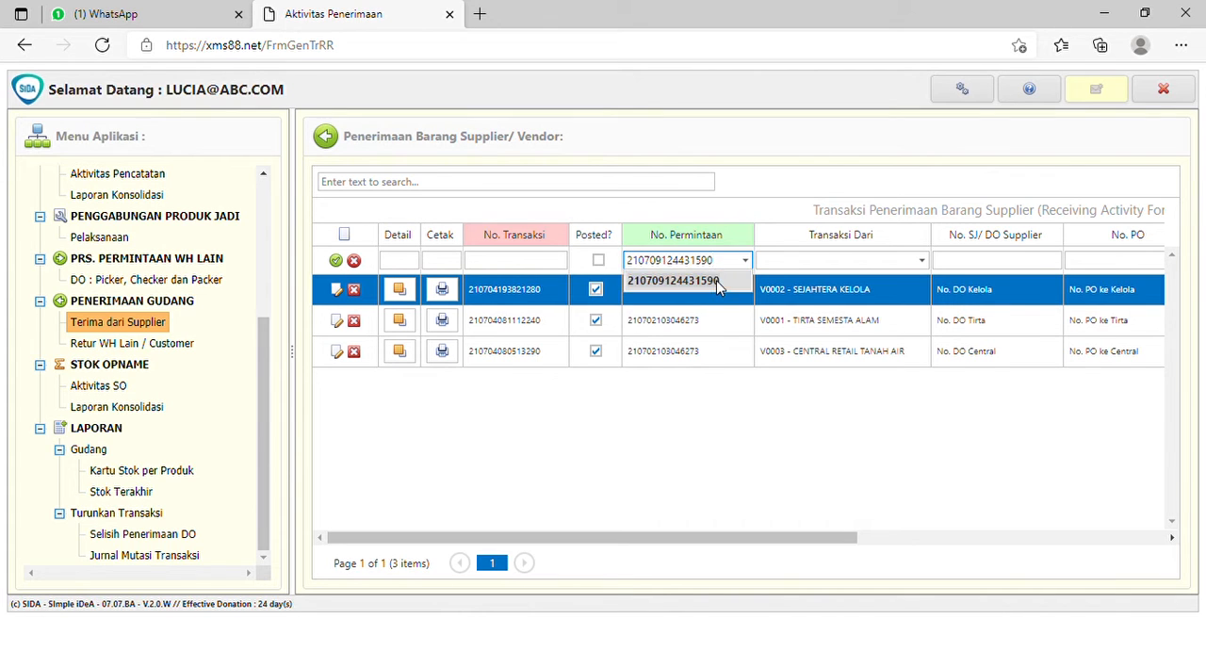
key(Return)
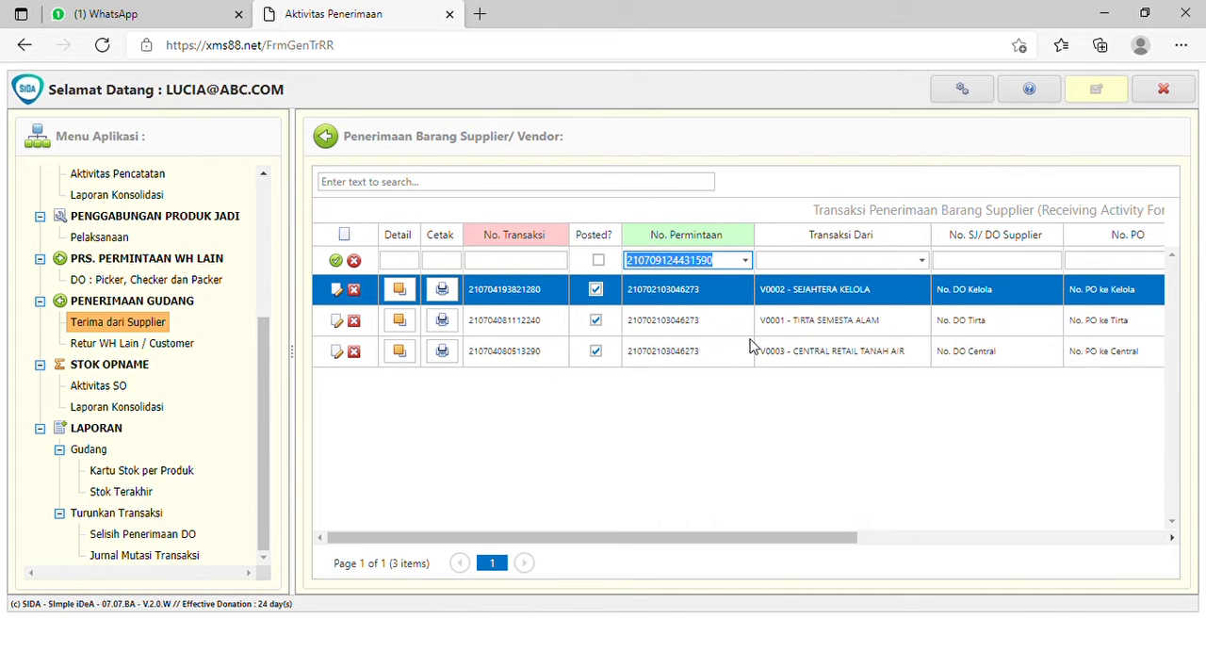
- Set Transaksi Dari of the new receipt to V9999 - BAGIAN INTERNAL PRODUKSI
click(923, 261)
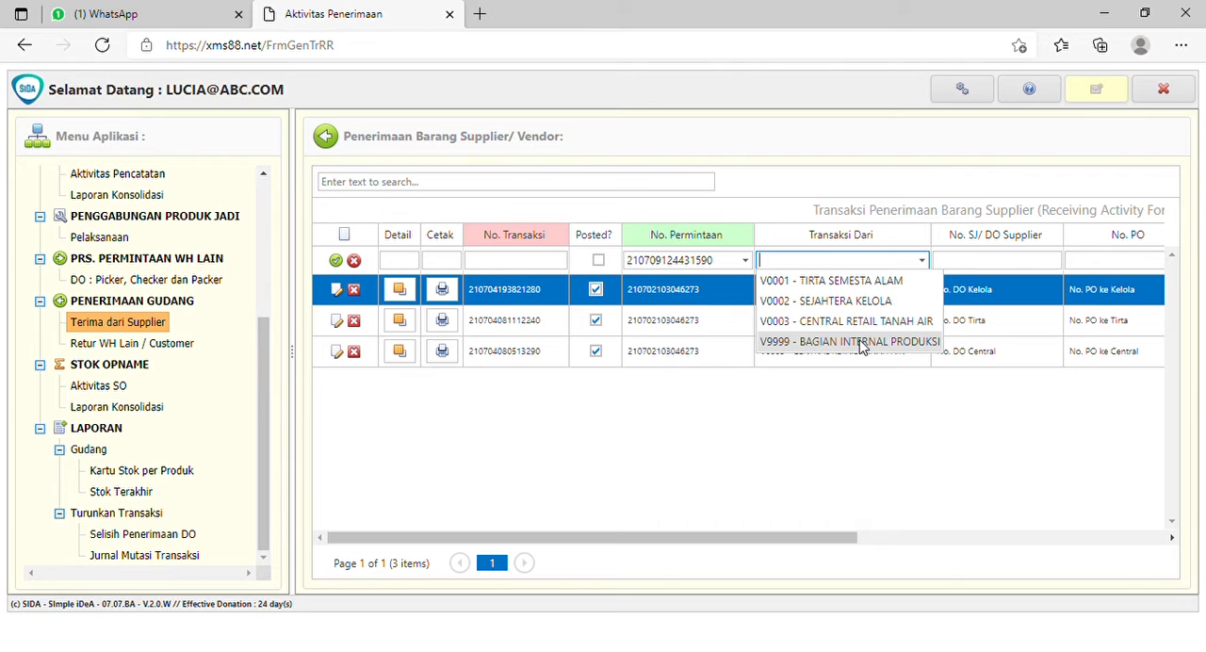
click(805, 268)
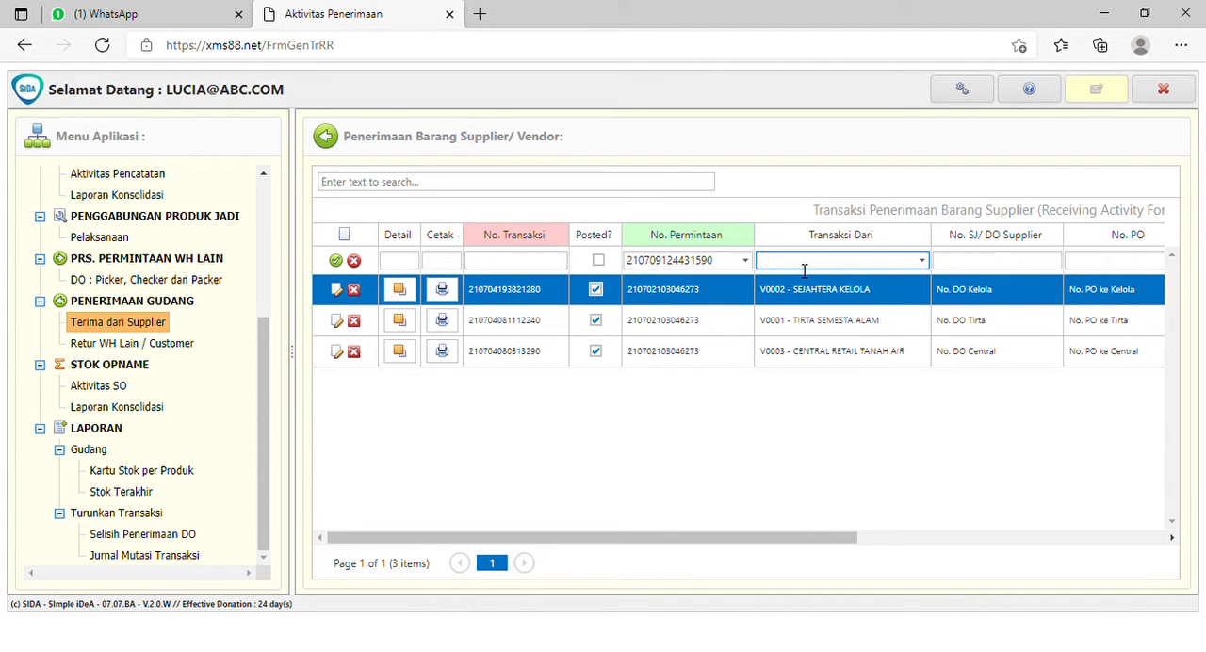
text(inter)
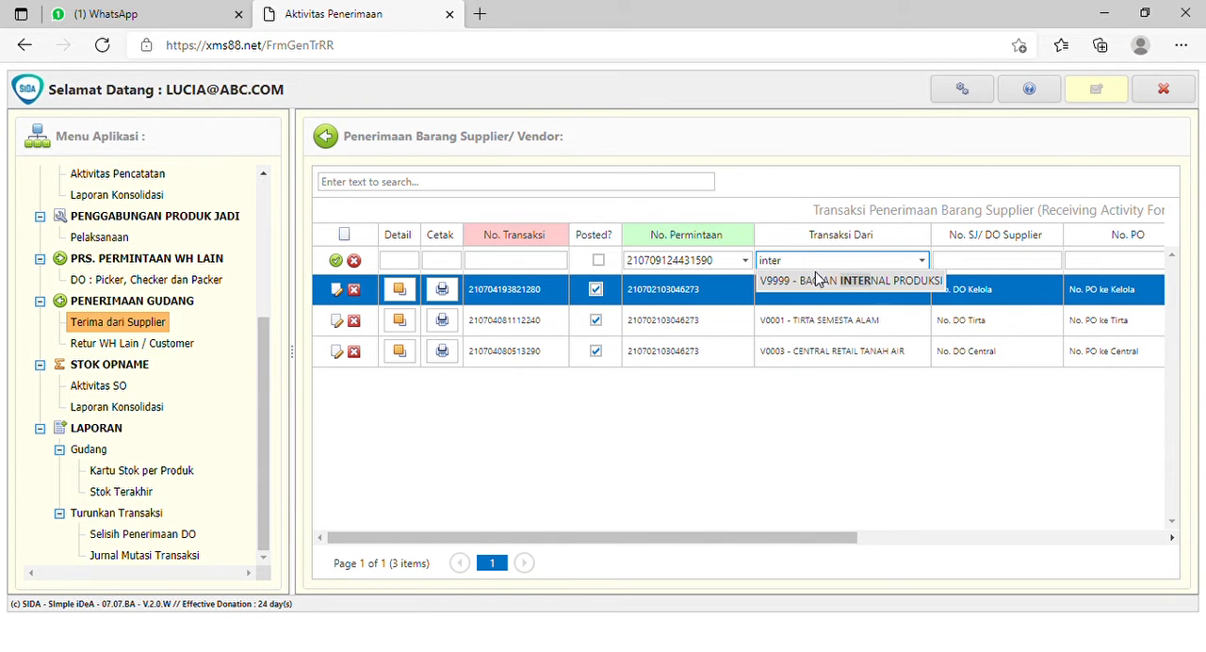
click(816, 281)
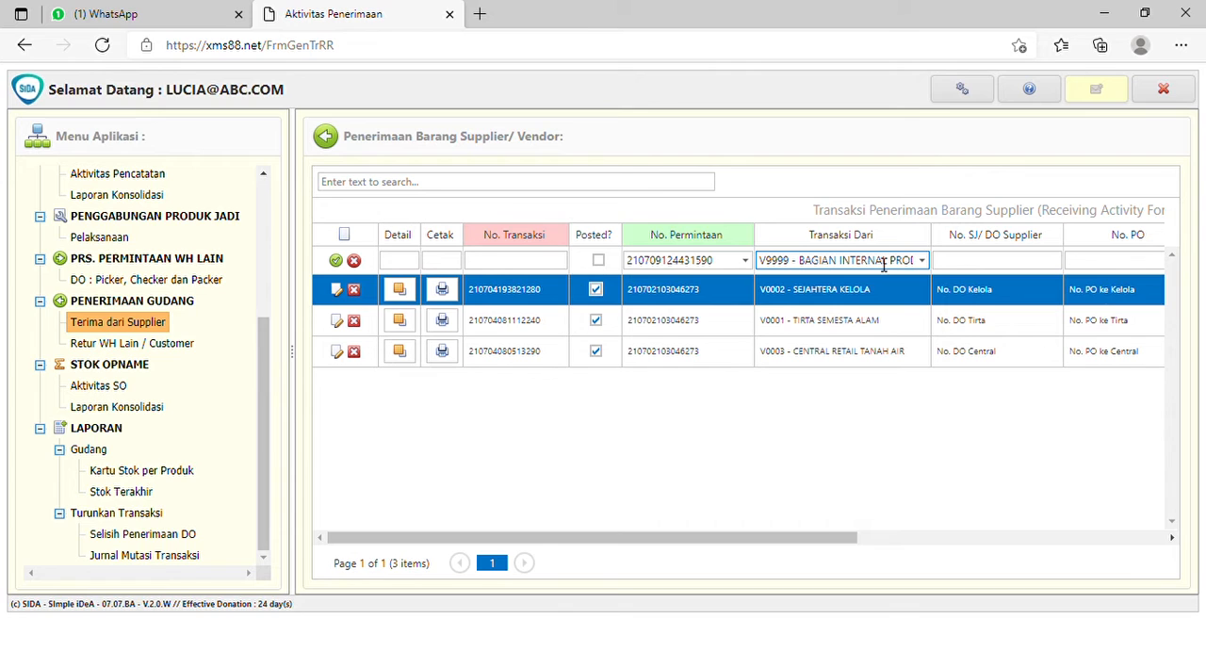
- Fill in the supplier delivery reference as "No. DO Internal" and the No. PO as "-"
click(997, 264)
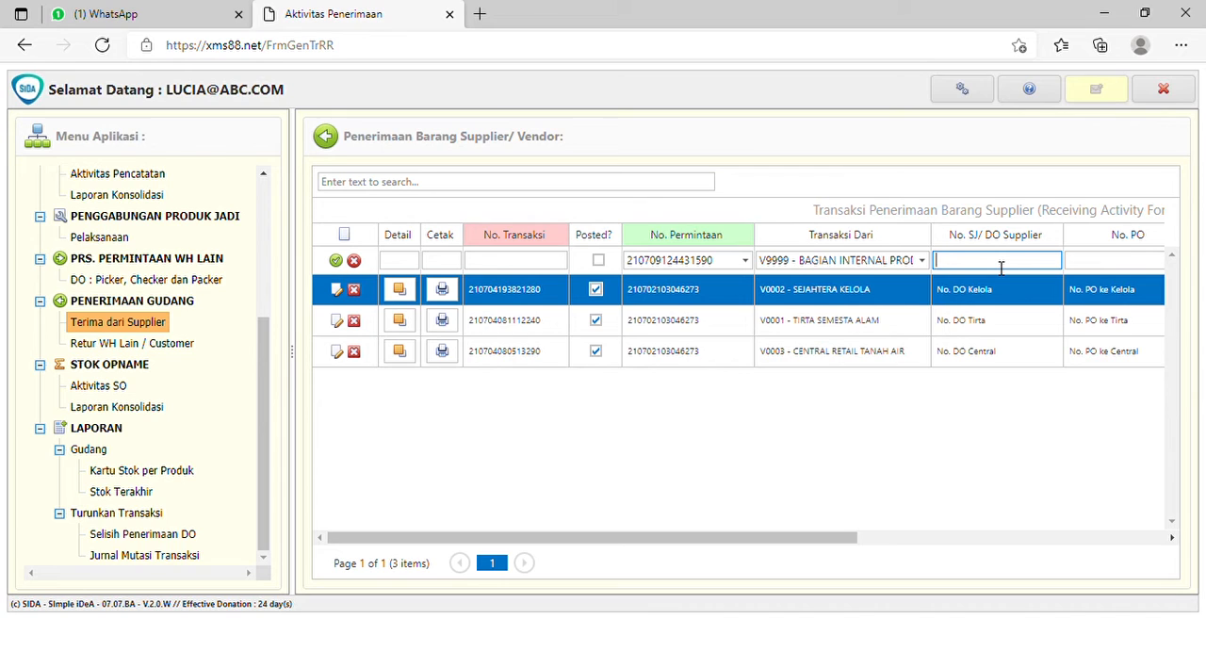
text(No. DO Internal)
drag(821, 541, 858, 543)
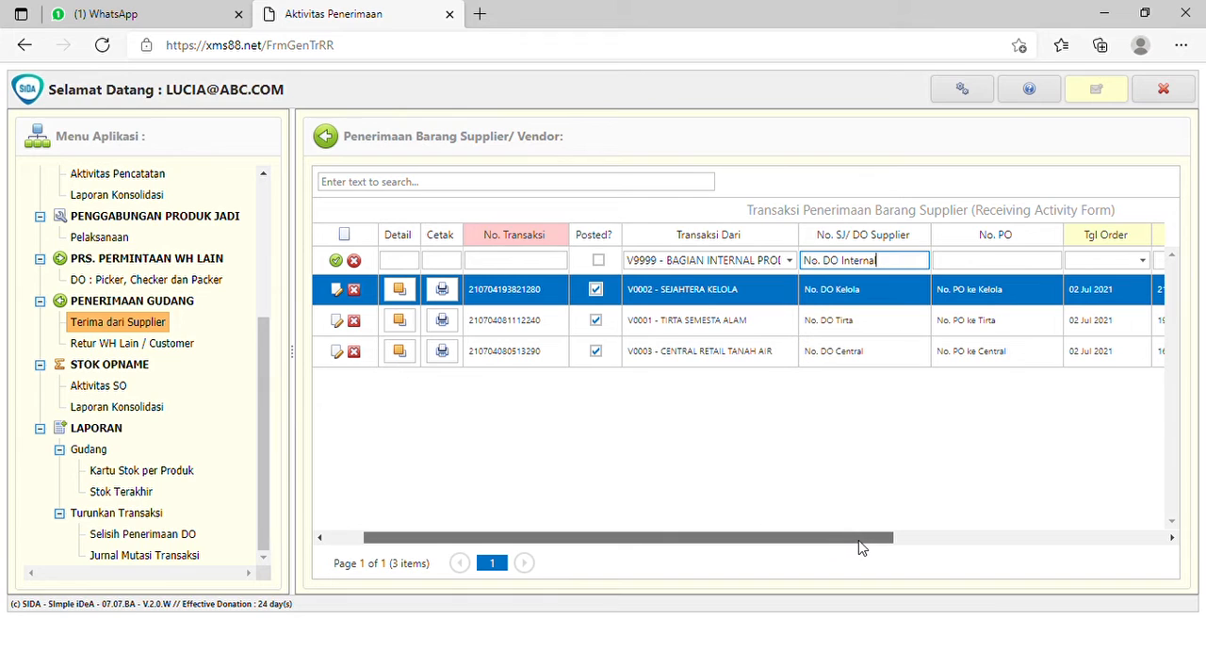
click(983, 268)
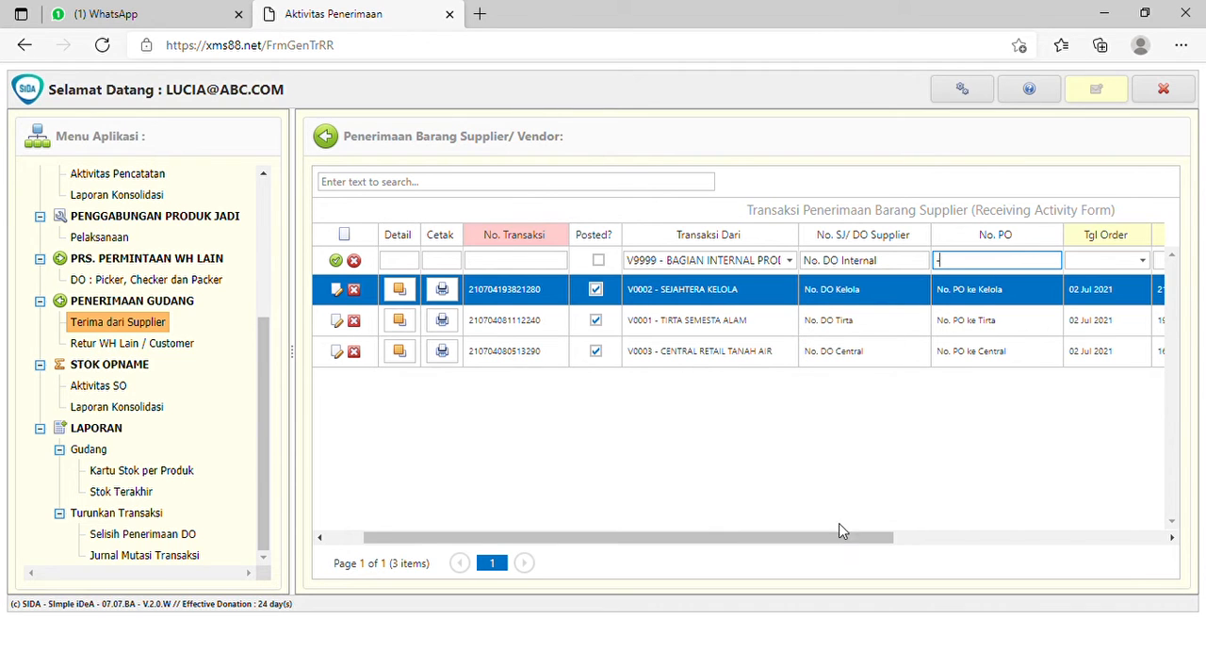
- Narrow the application menu pane to widen the receipt list, and save the new receipt row
drag(844, 537, 808, 538)
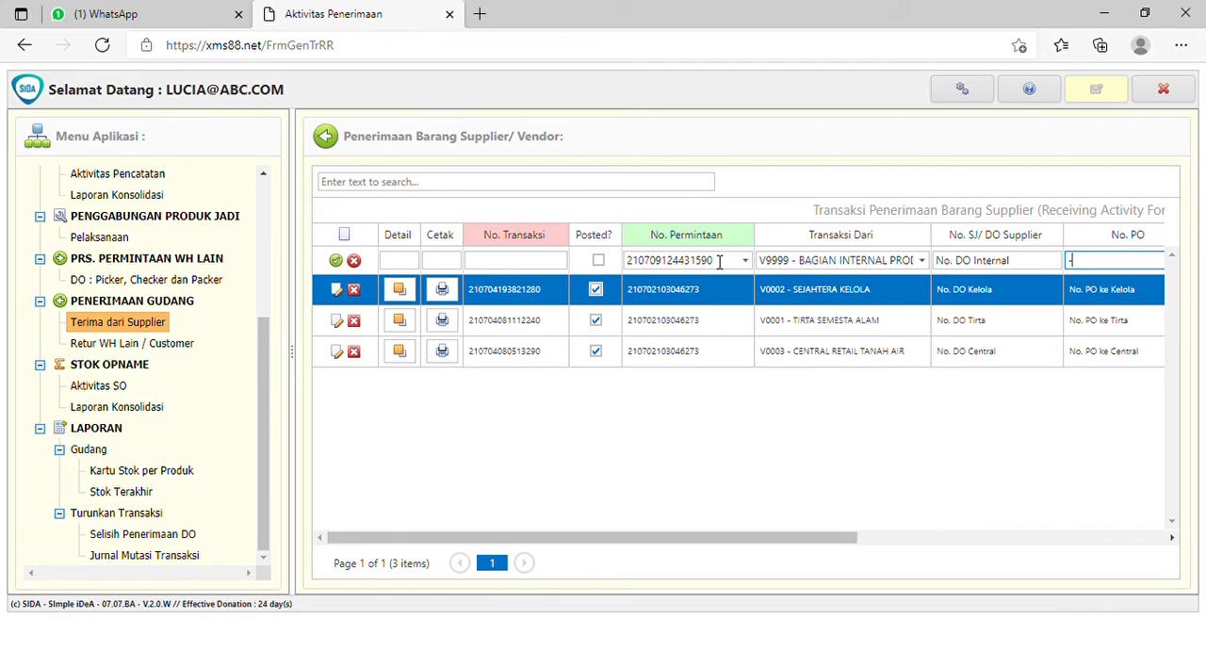
drag(823, 539, 886, 539)
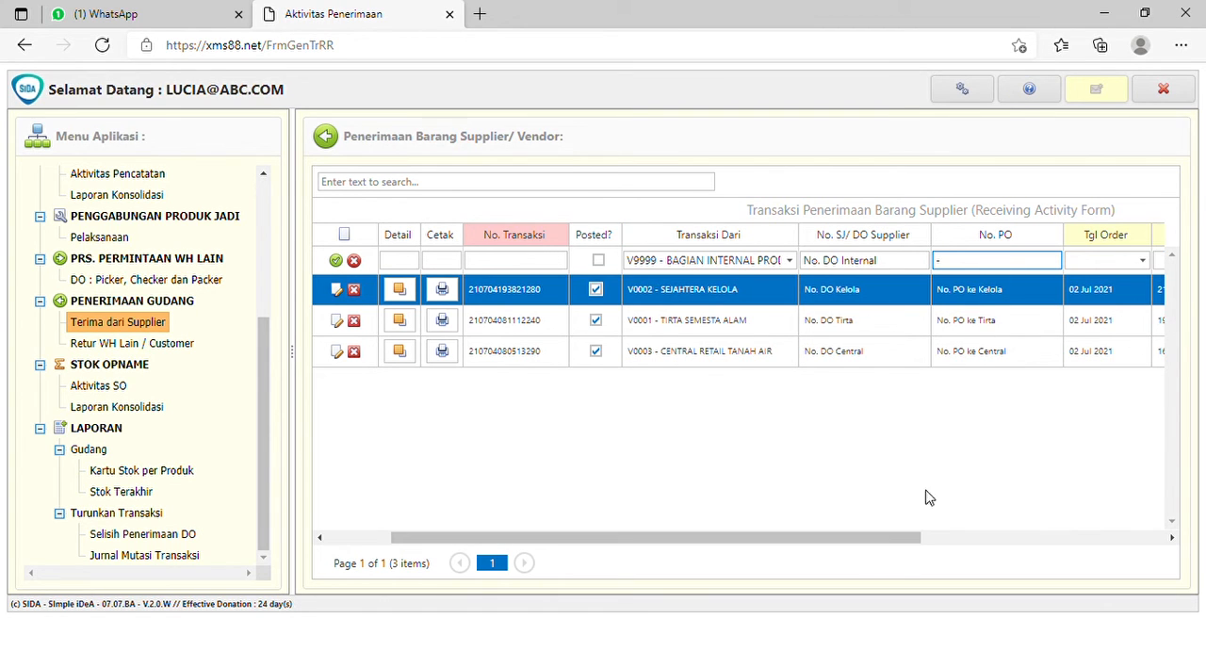
drag(898, 539, 792, 539)
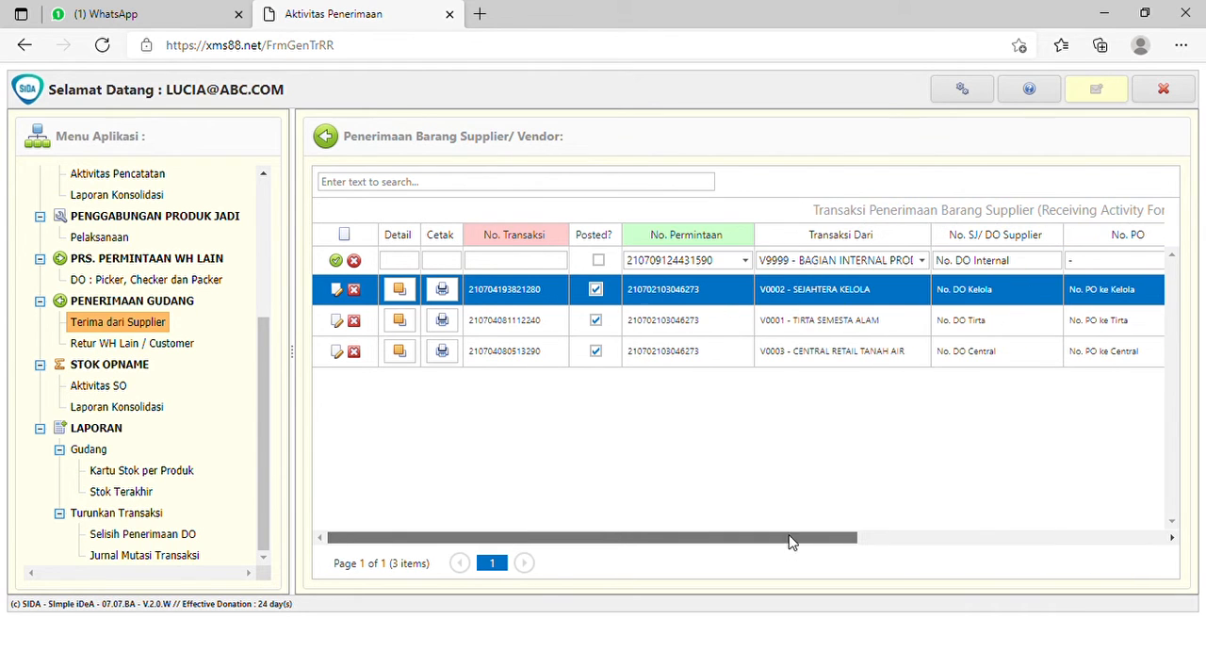
drag(300, 286, 90, 286)
click(144, 262)
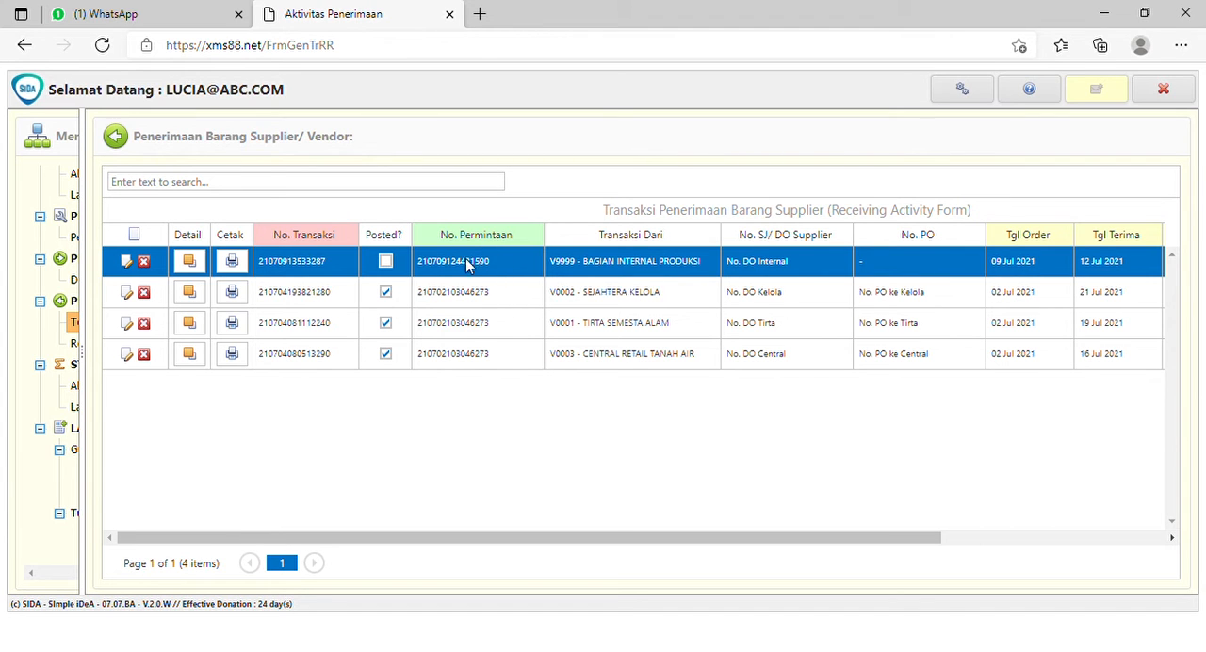
- Open the product detail of the BAGIAN INTERNAL PRODUKSI receipt
drag(934, 539, 1012, 557)
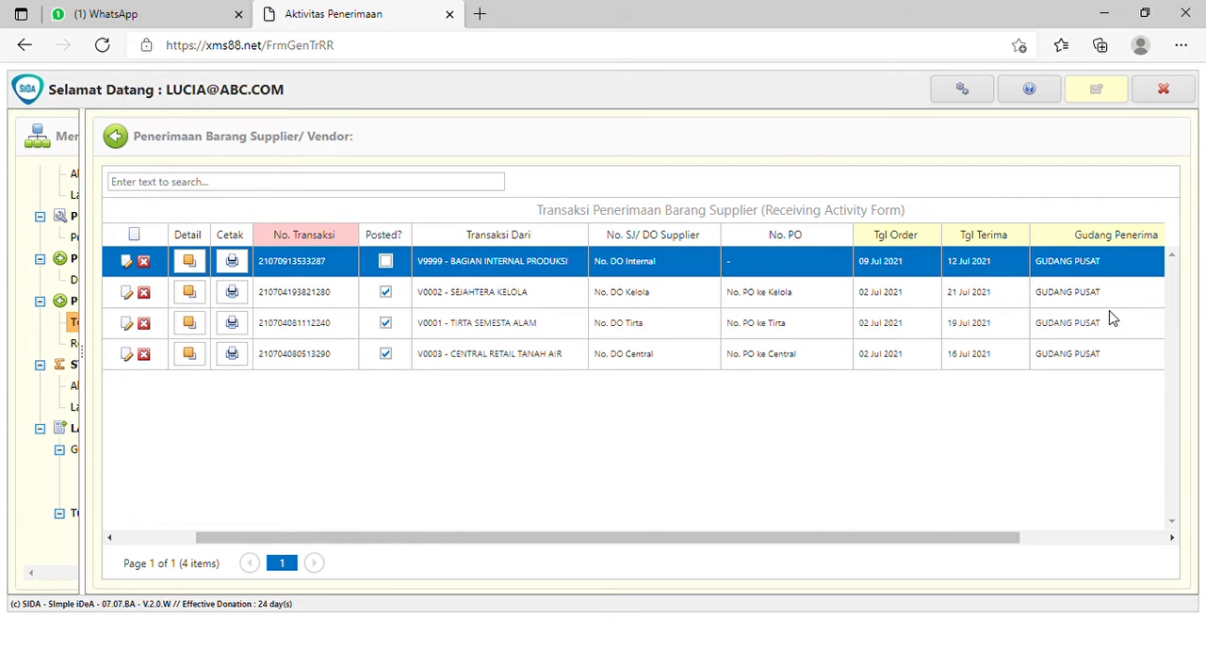
drag(940, 545, 622, 552)
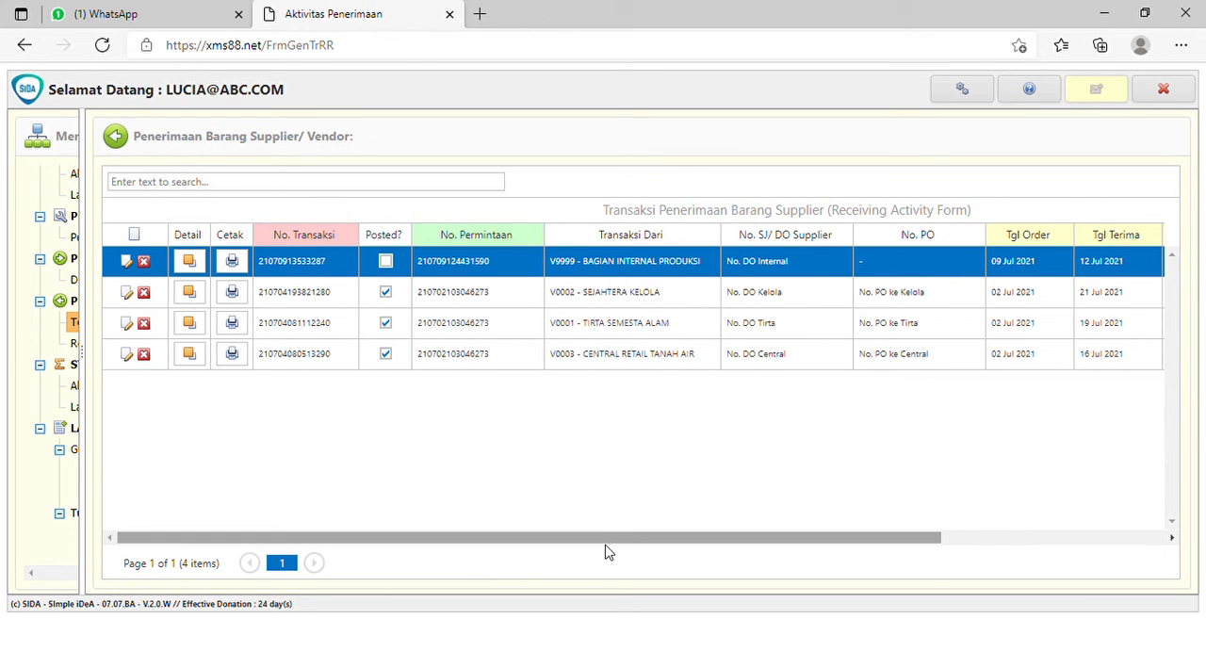
click(193, 266)
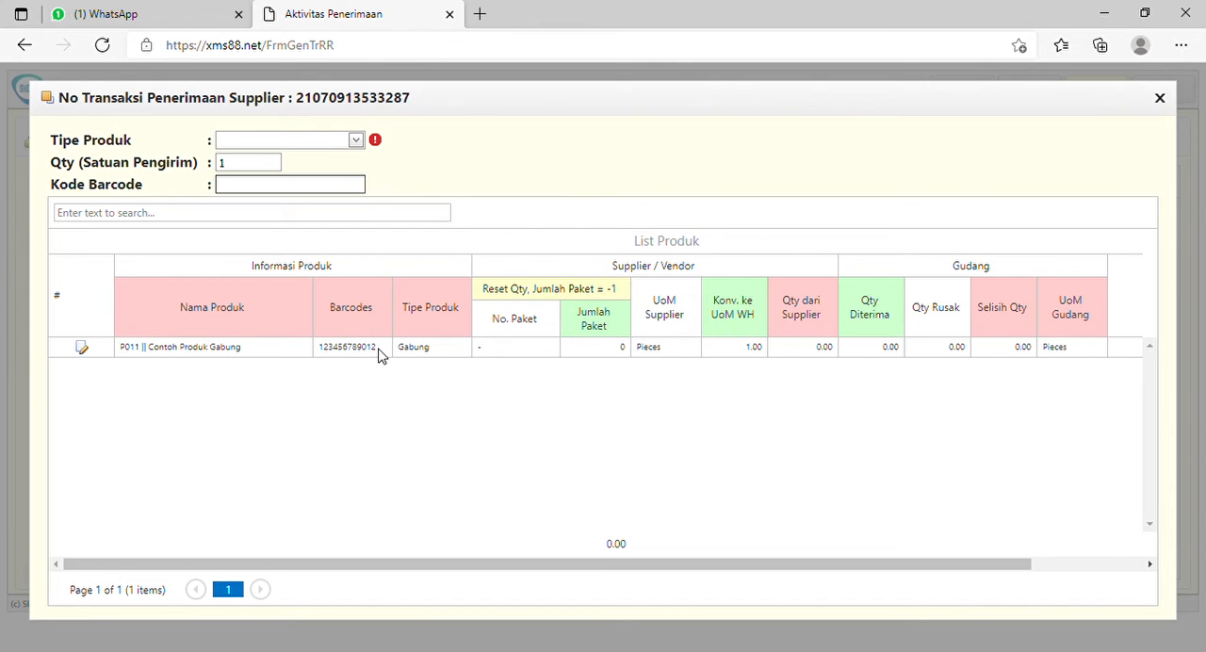
drag(377, 351, 322, 353)
key(ctrl+c)
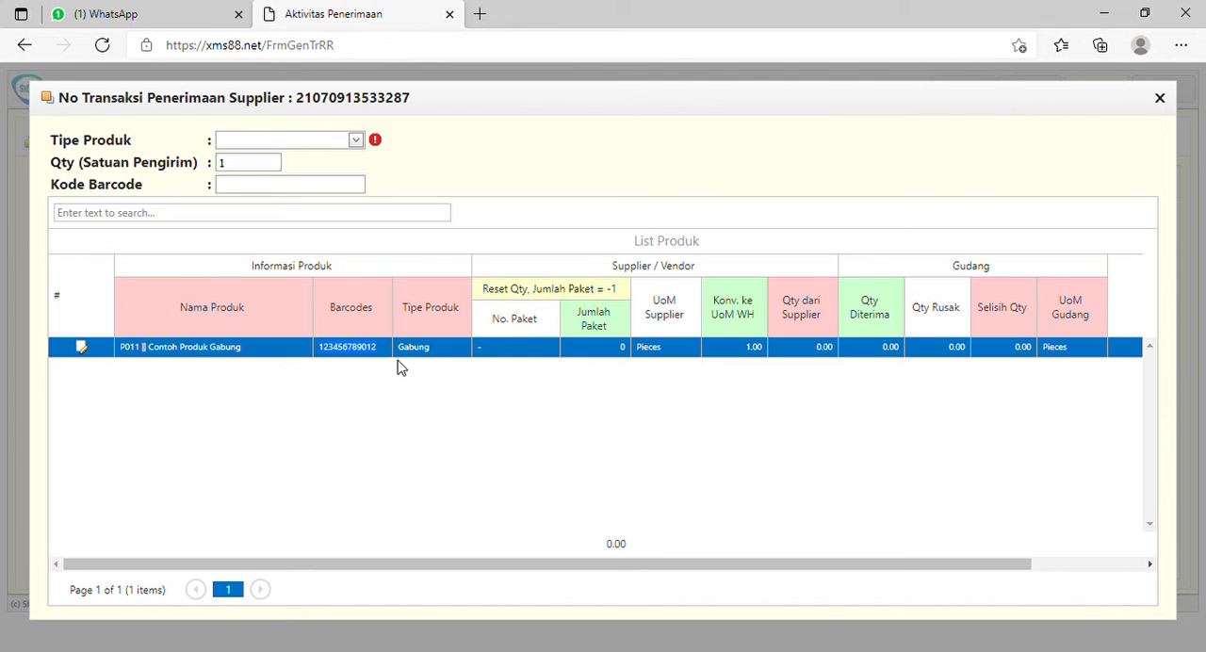
click(356, 140)
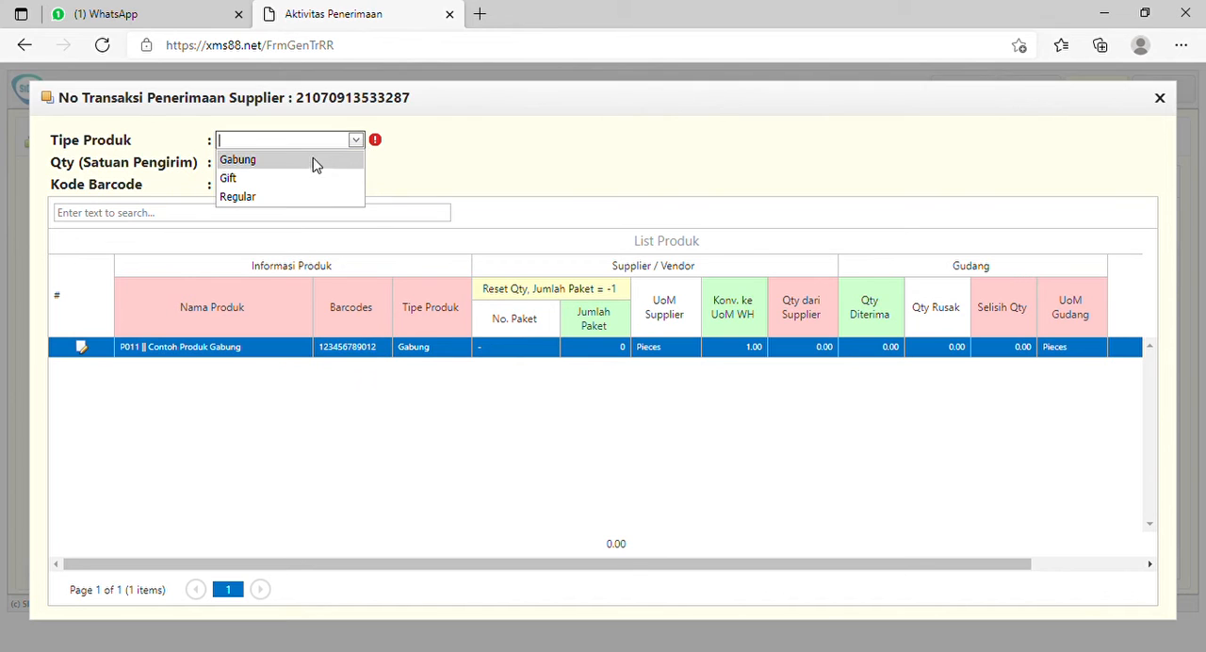
click(304, 167)
click(287, 188)
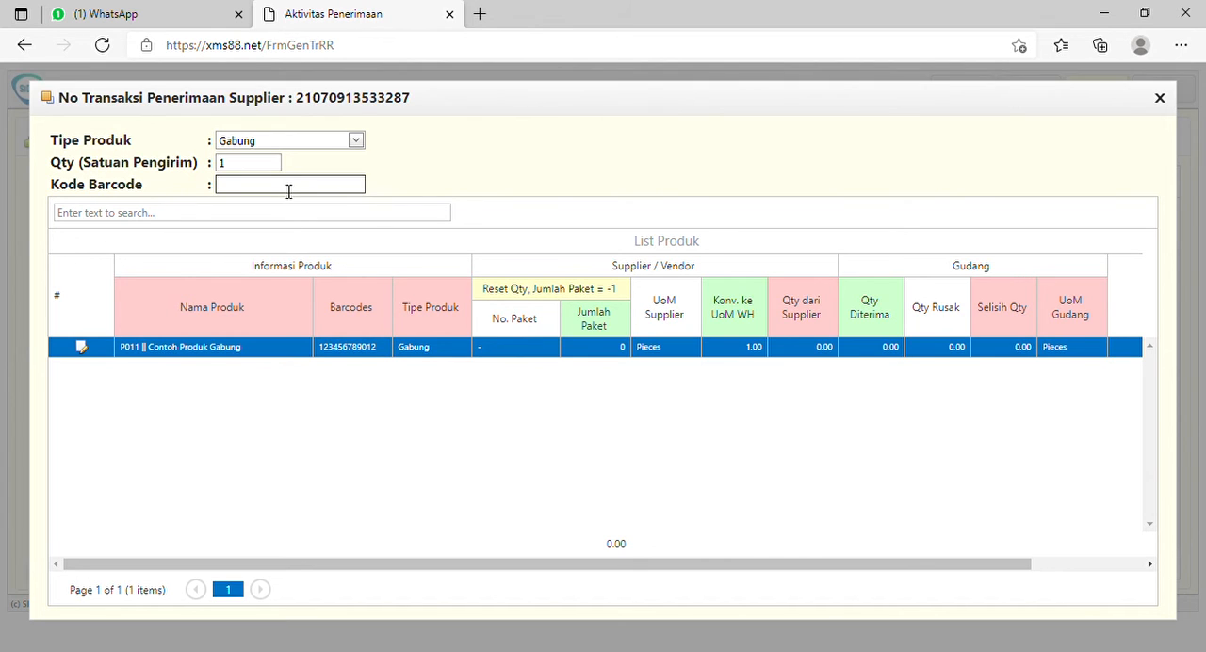
key(ctrl+v)
key(Tab)
- Set Jumlah Paket of Contoh Produk Gabung to 55 and save the row
click(89, 355)
drag(605, 358, 528, 356)
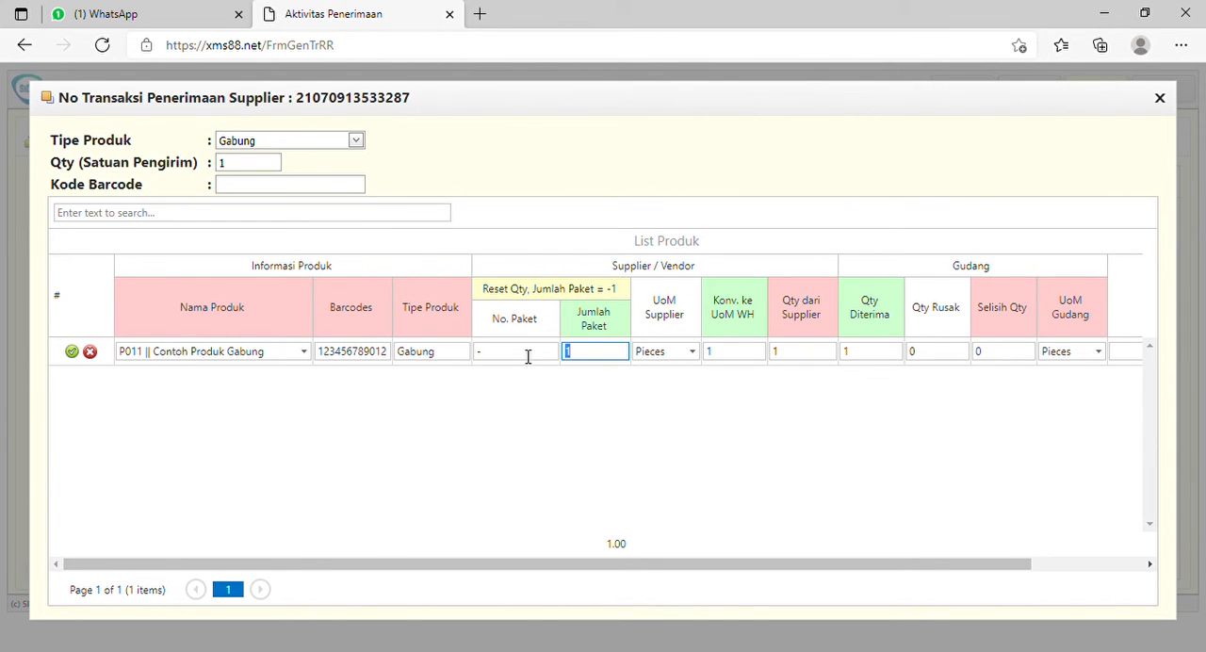
text(55)
click(74, 352)
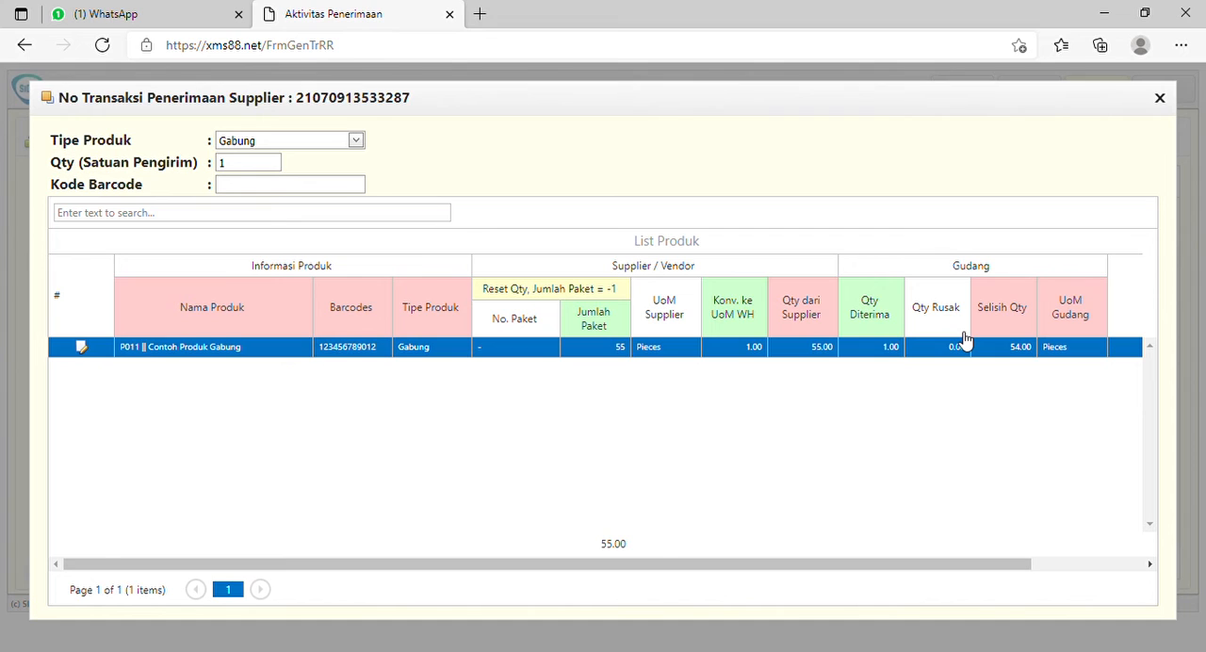
- Edit the Contoh Produk Gabung row with Qty Diterima 54 and Qty Rusak 1
click(82, 349)
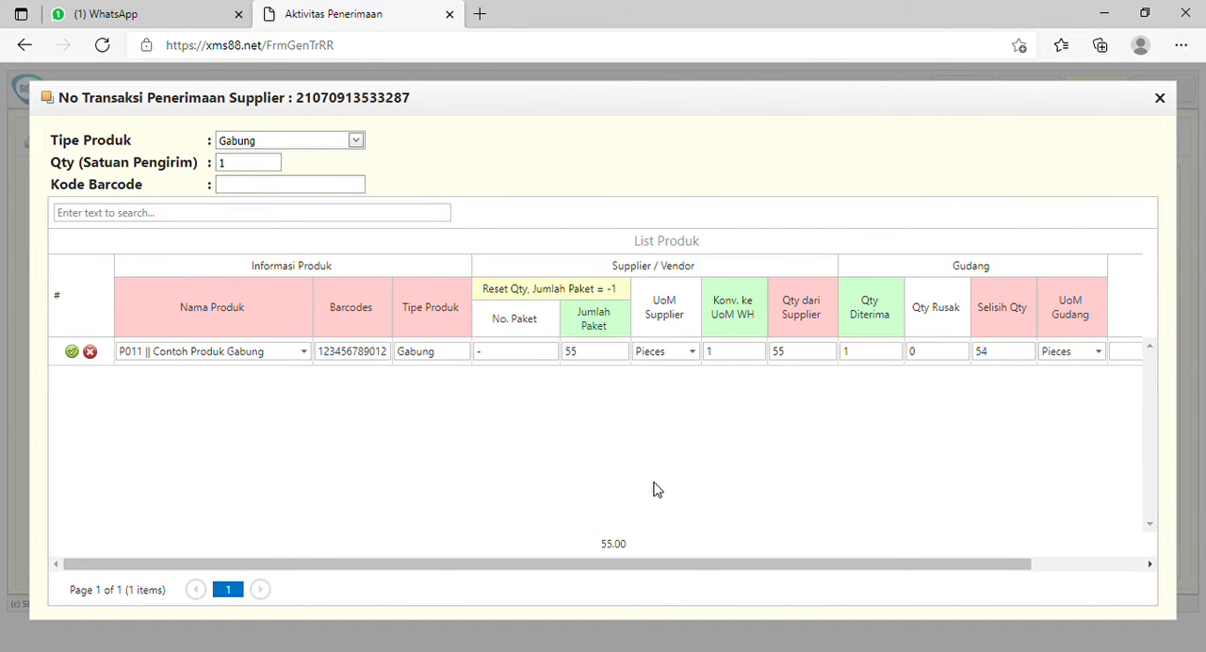
click(861, 358)
click(927, 362)
- Add the note "Bungkus rusak" under Catatan for the product and save the row
click(913, 557)
drag(1002, 568, 1117, 564)
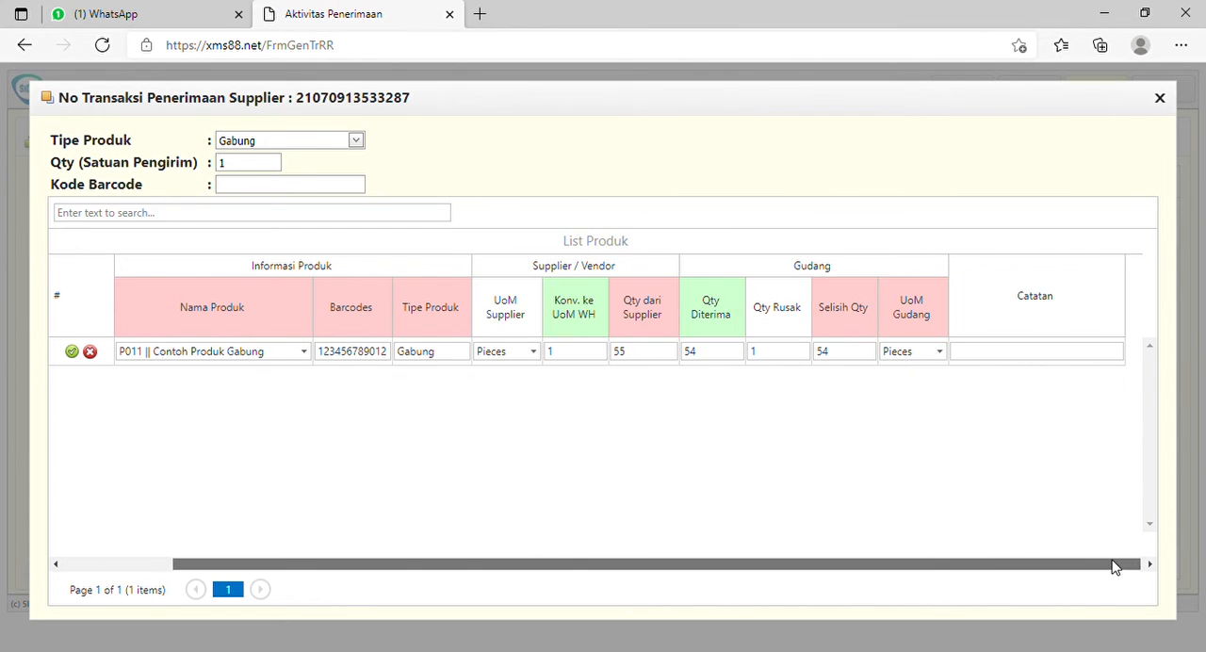
click(982, 352)
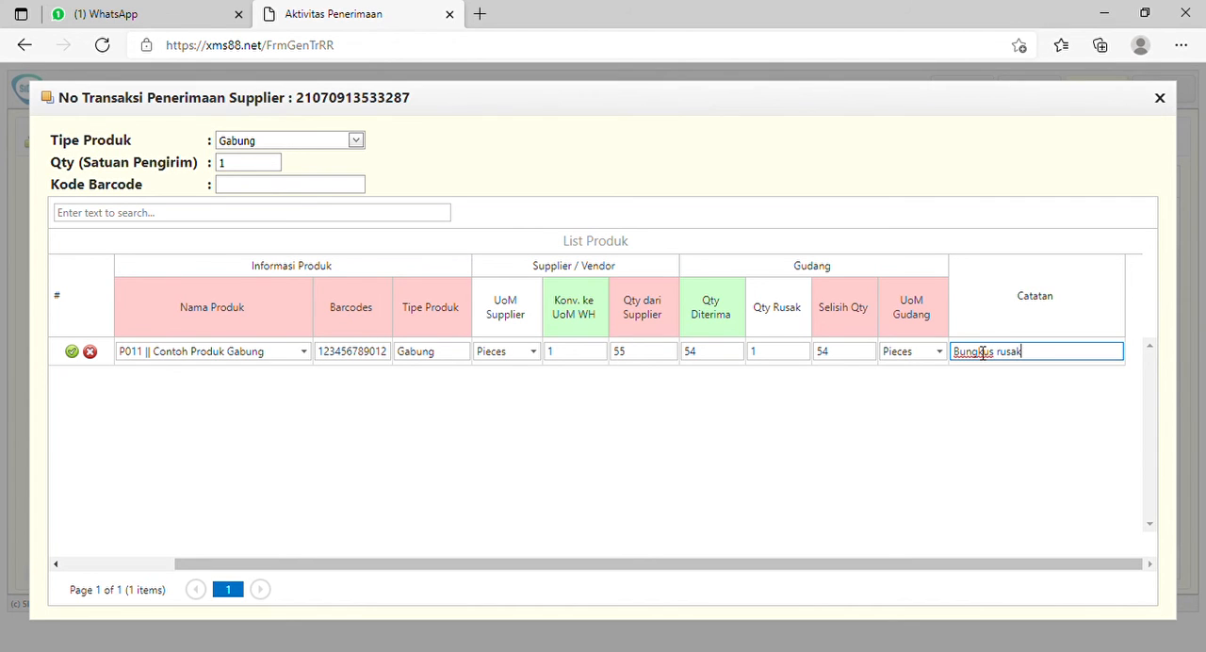
drag(835, 574, 669, 552)
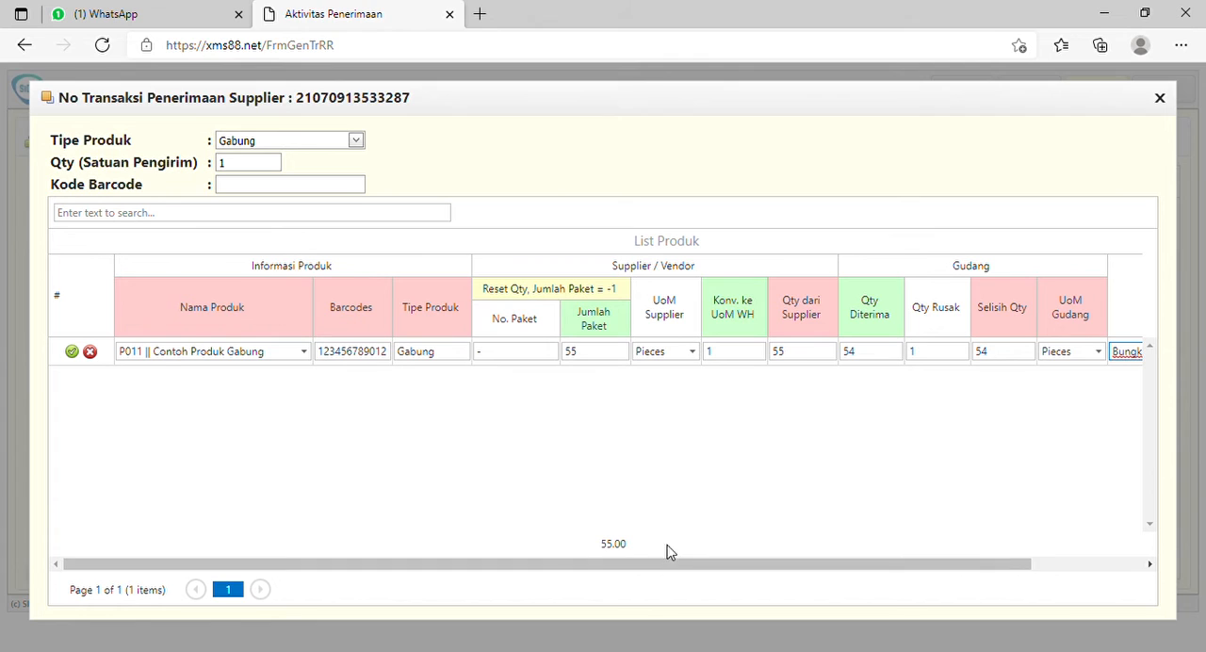
click(75, 355)
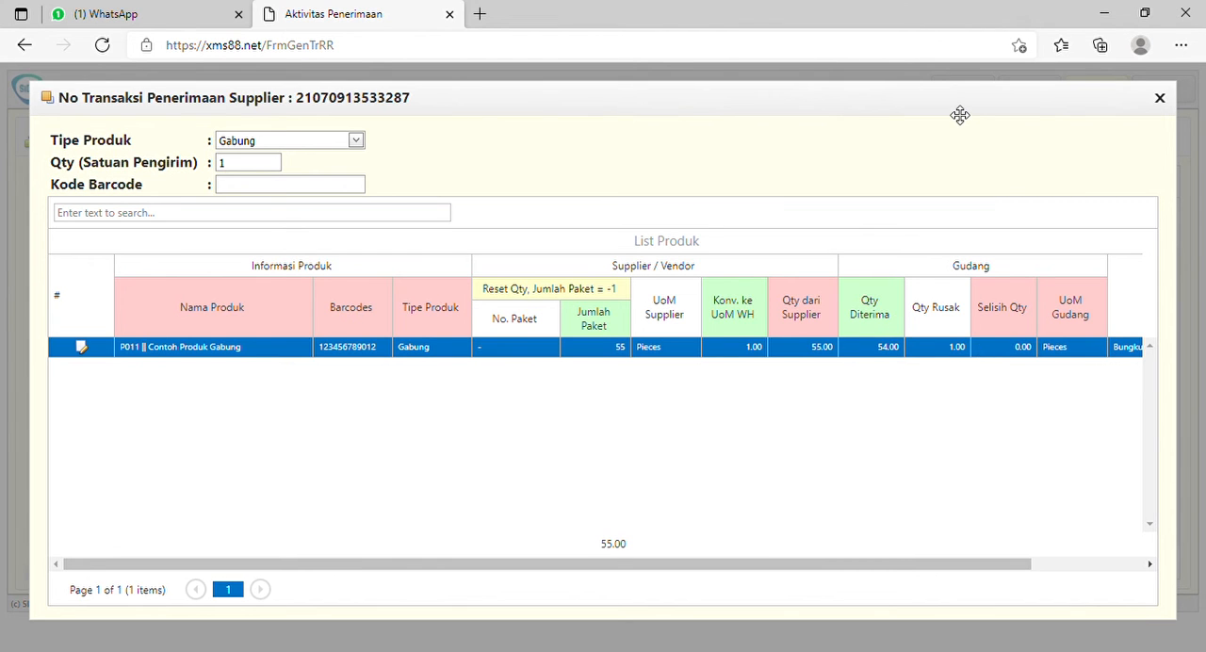
- Close the product list and review the printable receipt report of the BAGIAN INTERNAL PRODUKSI transaction
drag(960, 115, 902, 143)
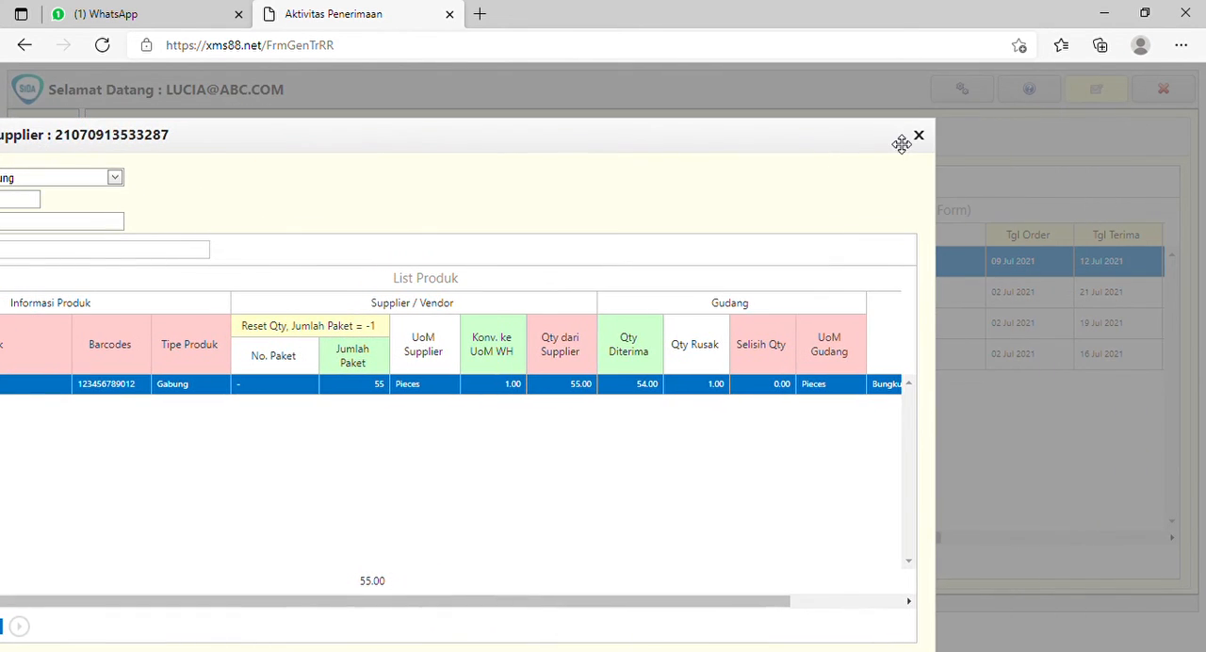
click(919, 136)
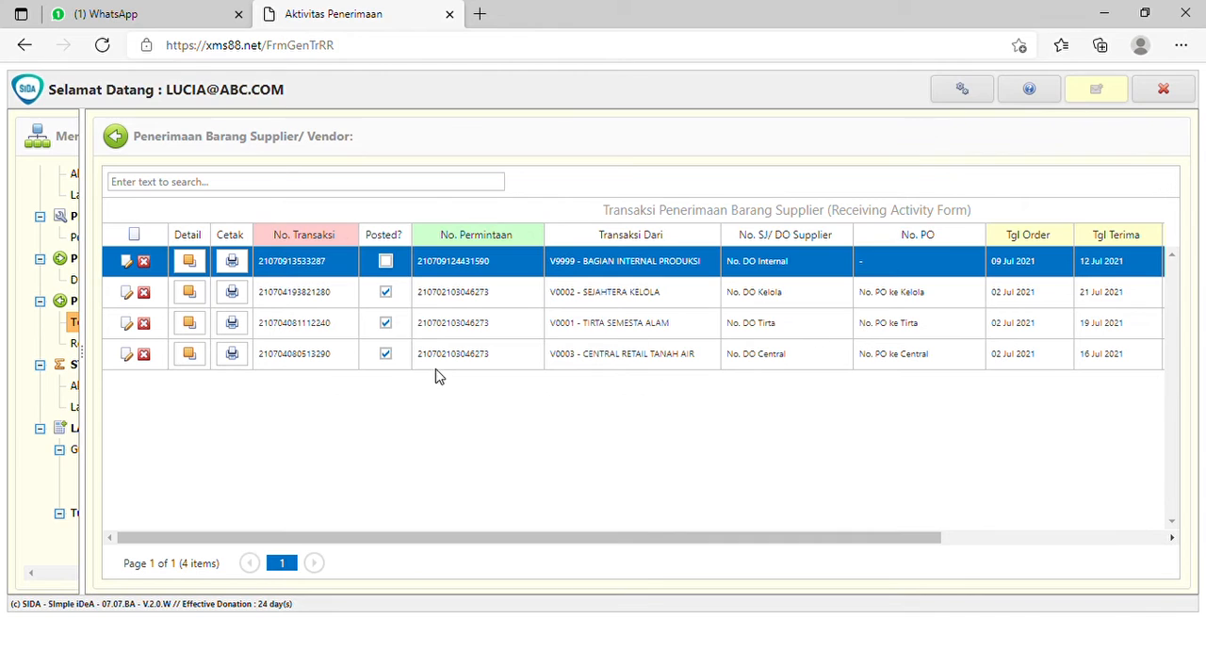
click(232, 265)
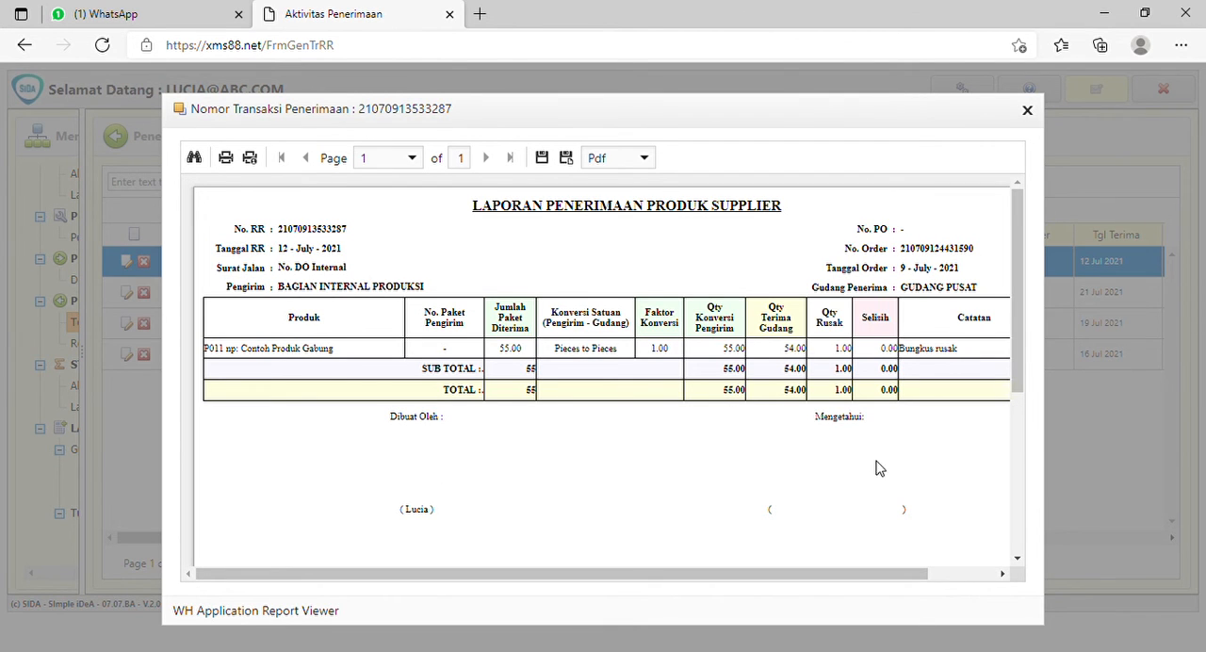
drag(836, 127, 765, 116)
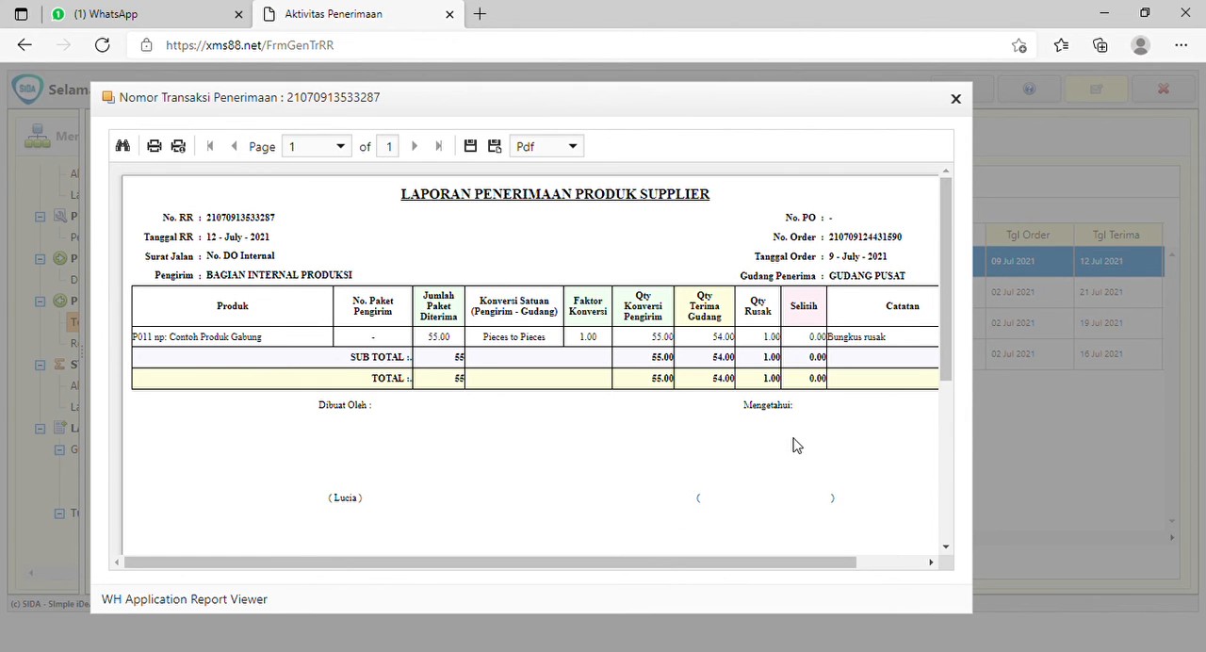
drag(847, 112, 780, 112)
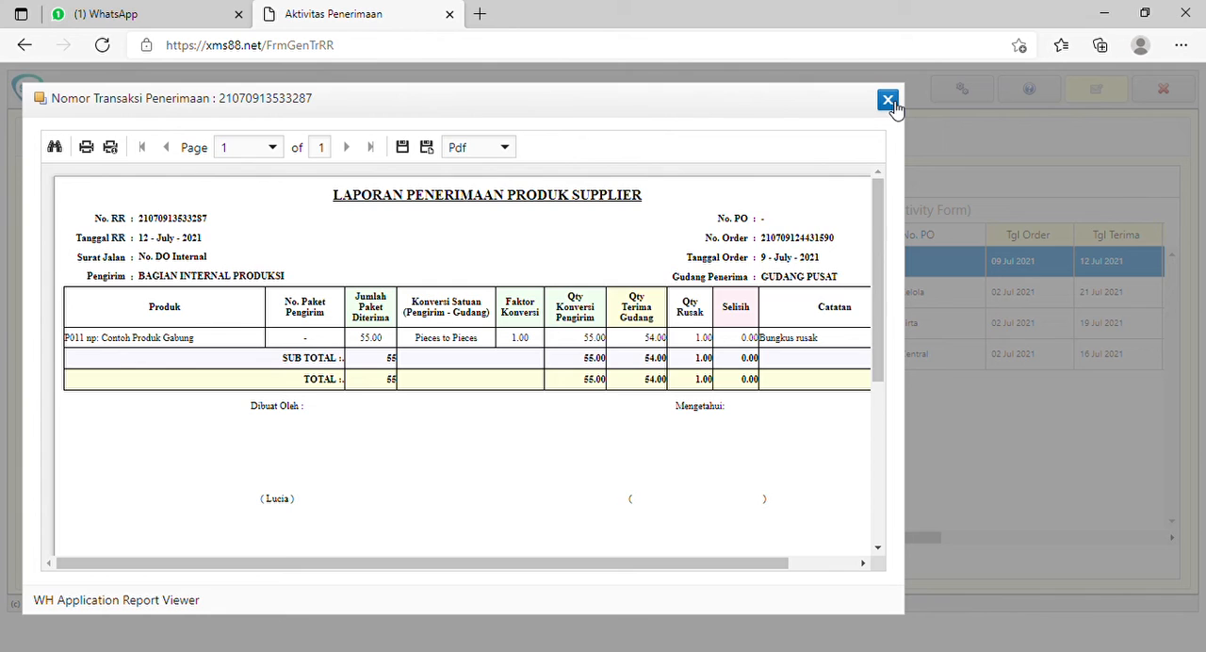
click(888, 101)
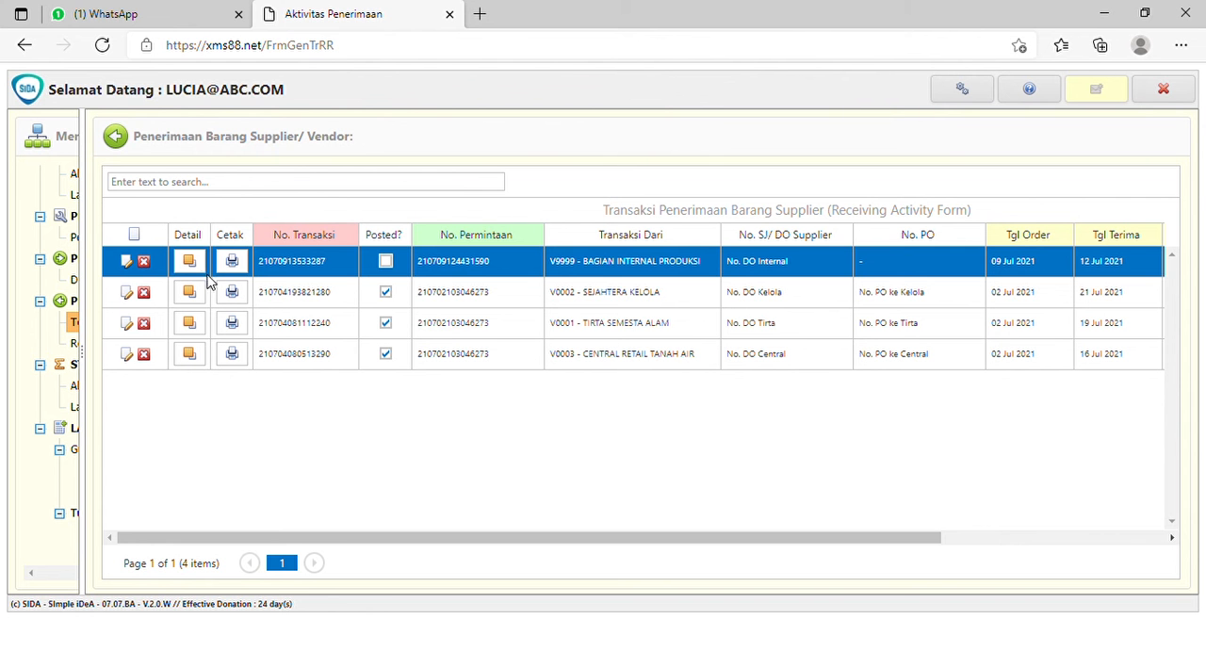
- Mark the BAGIAN INTERNAL PRODUKSI receipt transaction as Posted and save the row
click(132, 264)
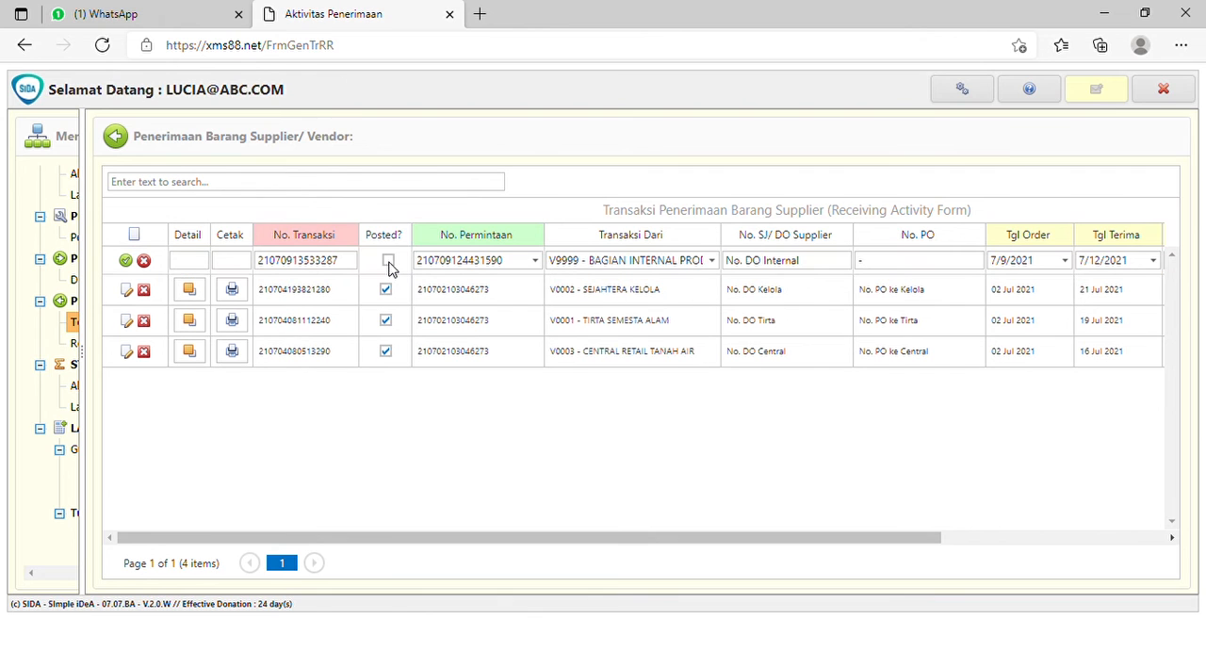
click(390, 268)
click(130, 264)
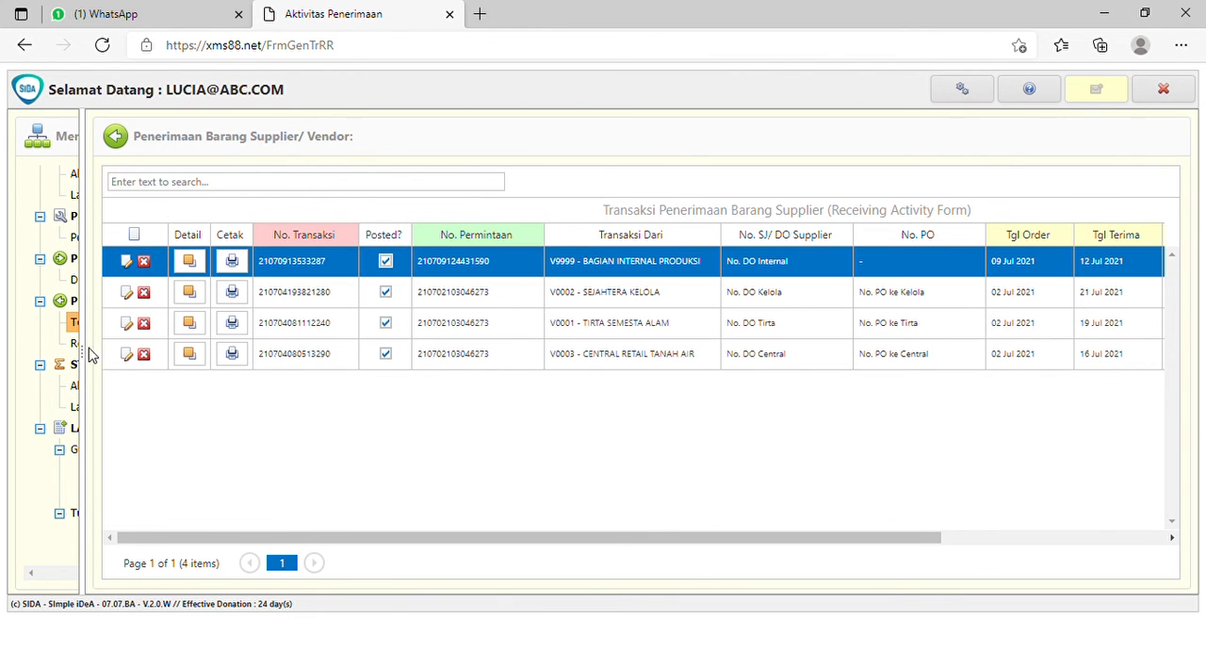
- Open the Kartu Stok per Produk report and set its period from 01 Jul 2021 to 14 Jul 2021
drag(86, 358, 292, 357)
click(152, 473)
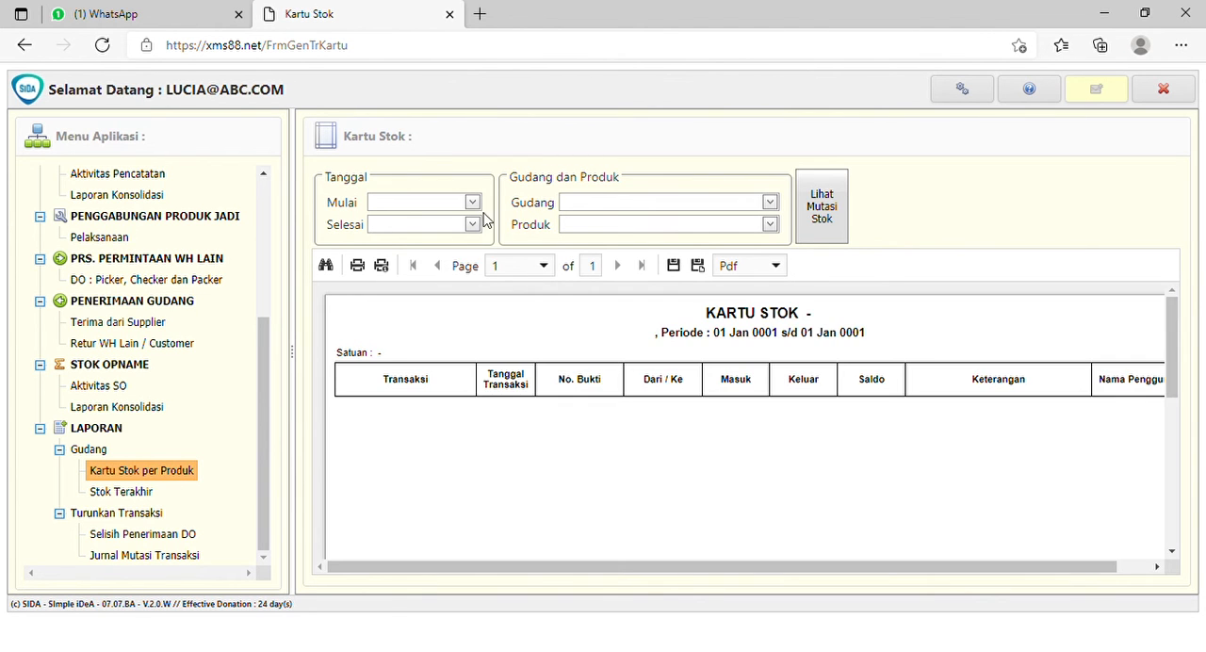
click(474, 203)
click(516, 266)
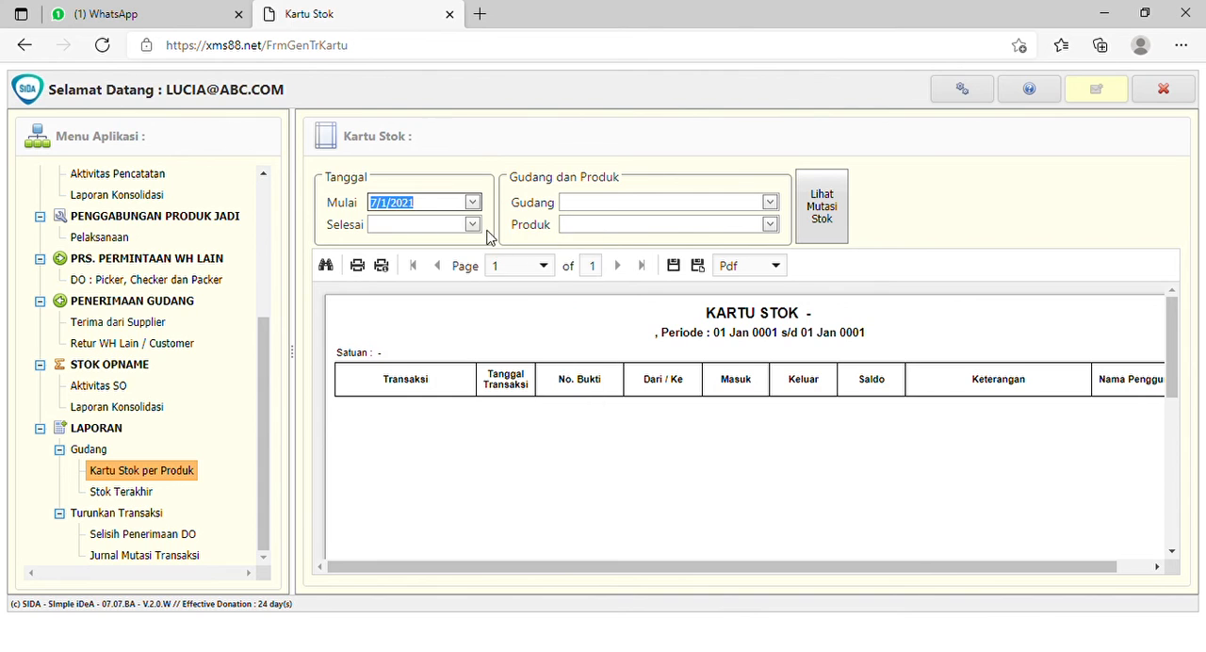
click(473, 225)
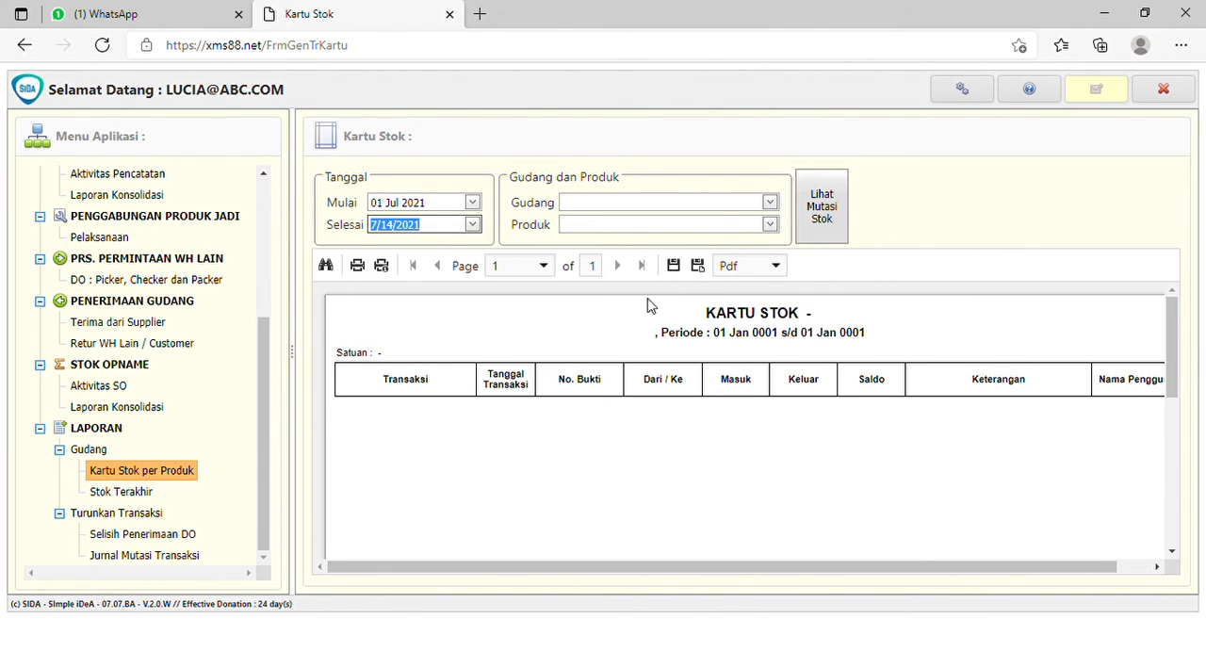
click(487, 328)
- Display the stock mutations for warehouse Gudang Pusat and product P011 Contoh Produk Gabung
click(709, 202)
click(681, 223)
click(665, 226)
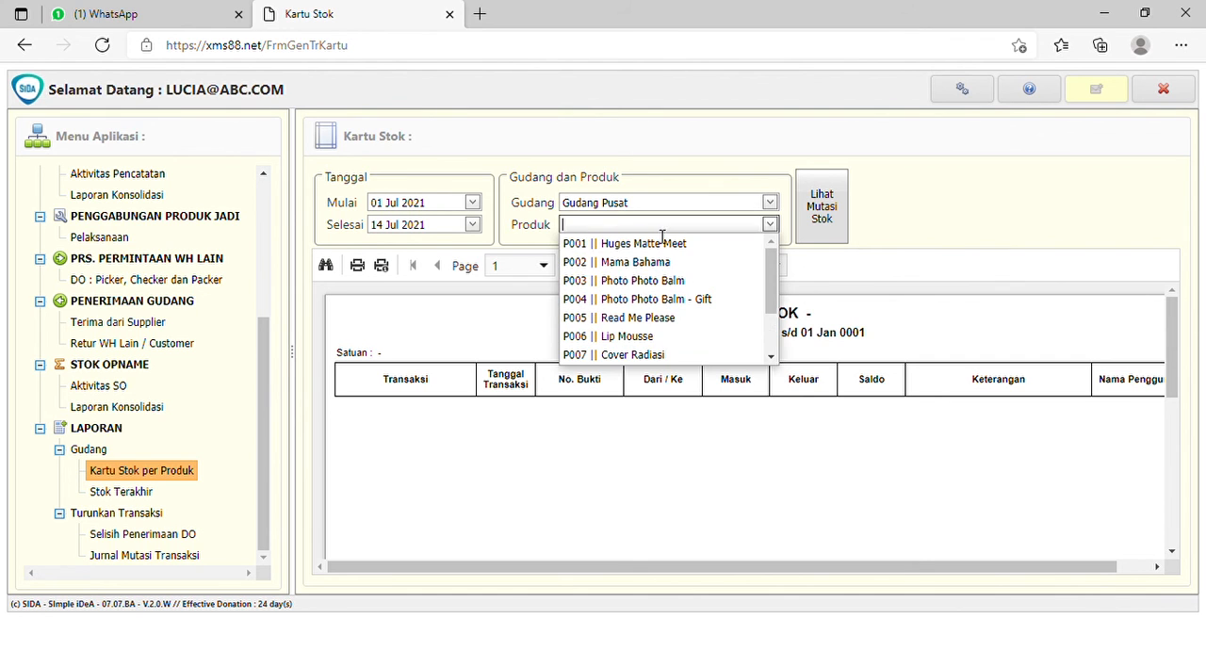
scroll(685, 299, down, 2)
click(665, 354)
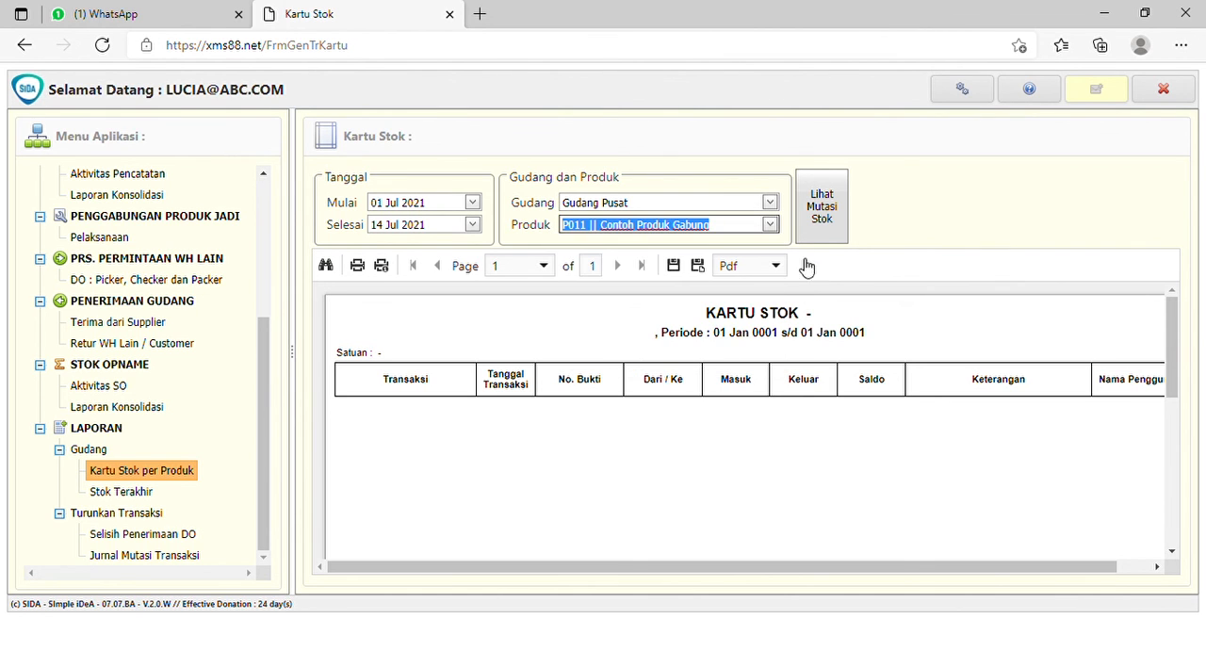
click(818, 236)
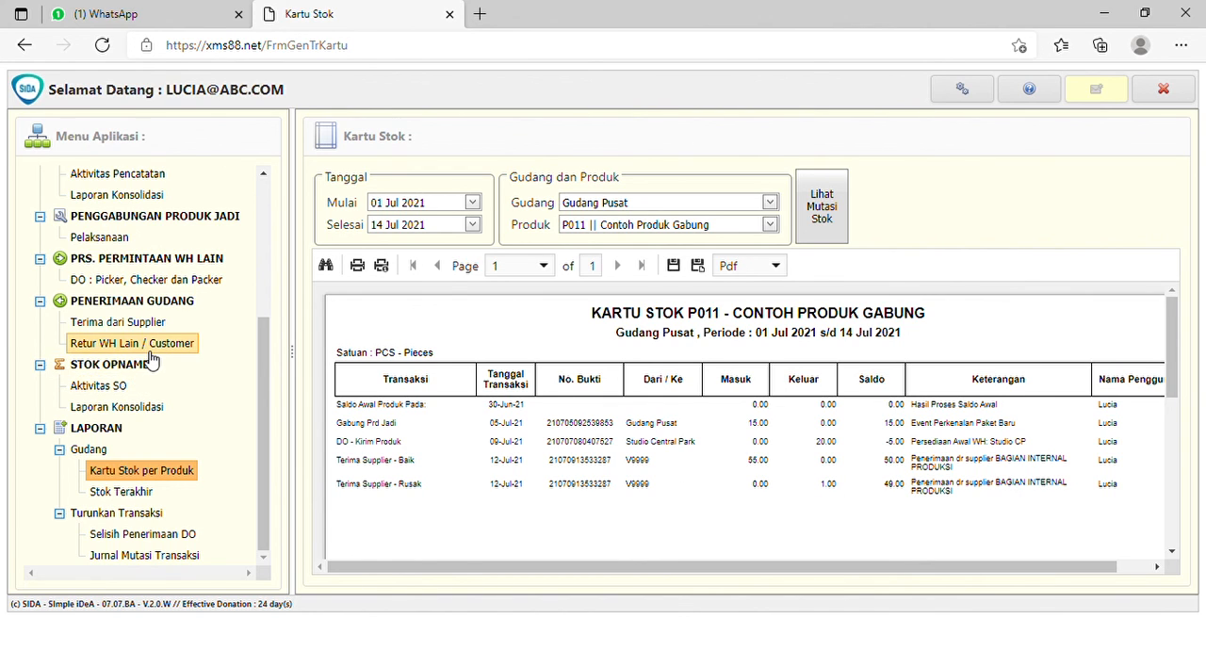
- Return to Terima dari Supplier and review the printable report of the posted BAGIAN INTERNAL PRODUKSI receipt
click(151, 328)
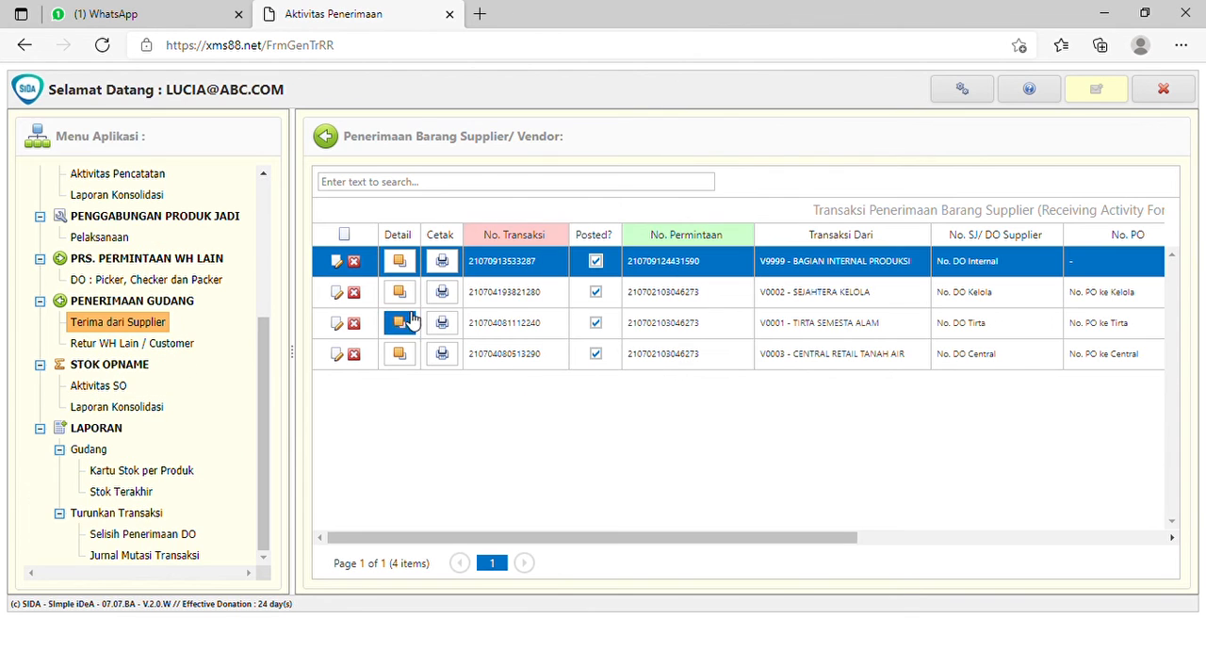
click(442, 265)
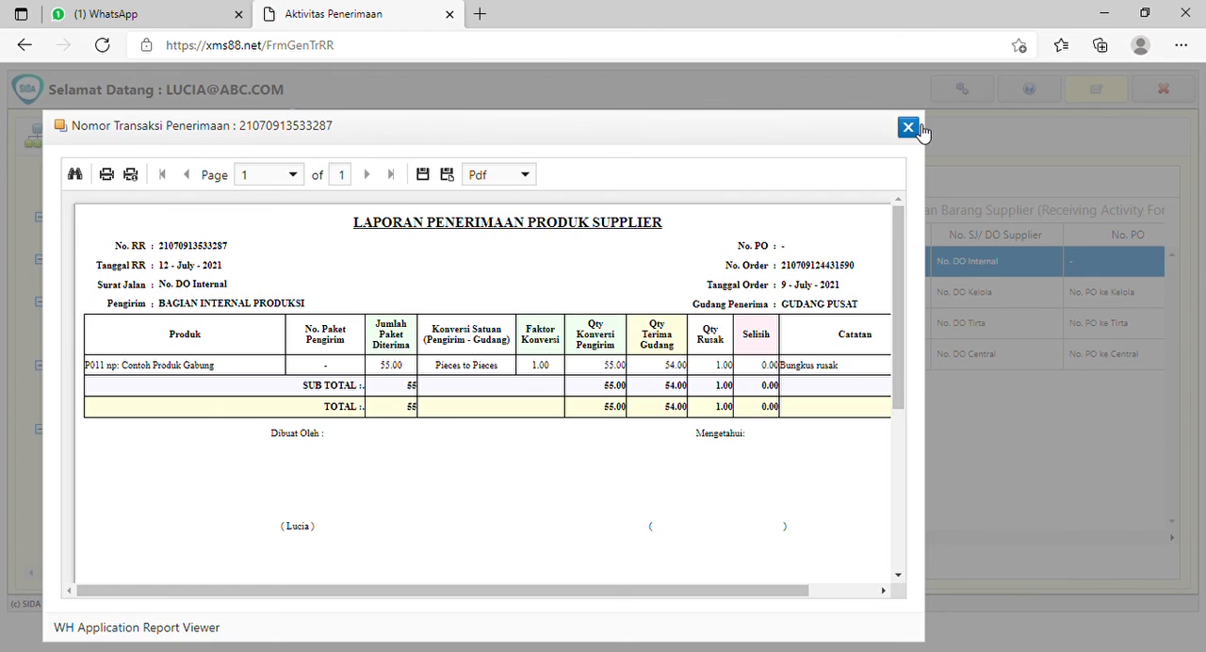
click(910, 126)
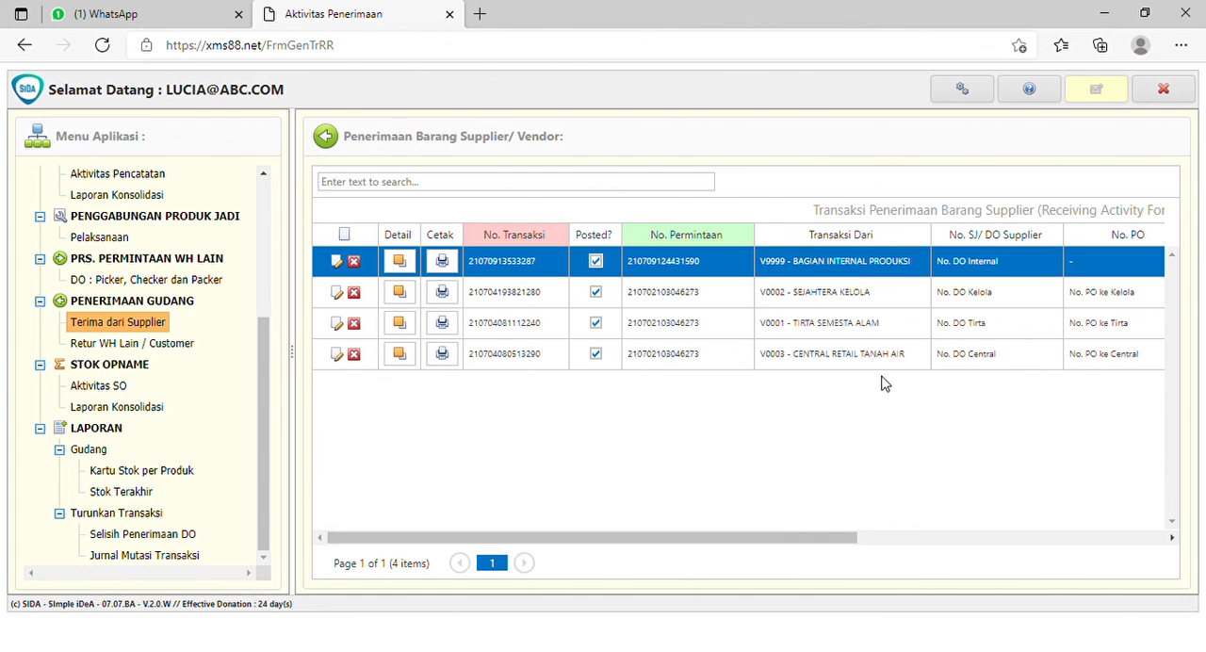
- Exit the warehouse application session
click(1184, 90)
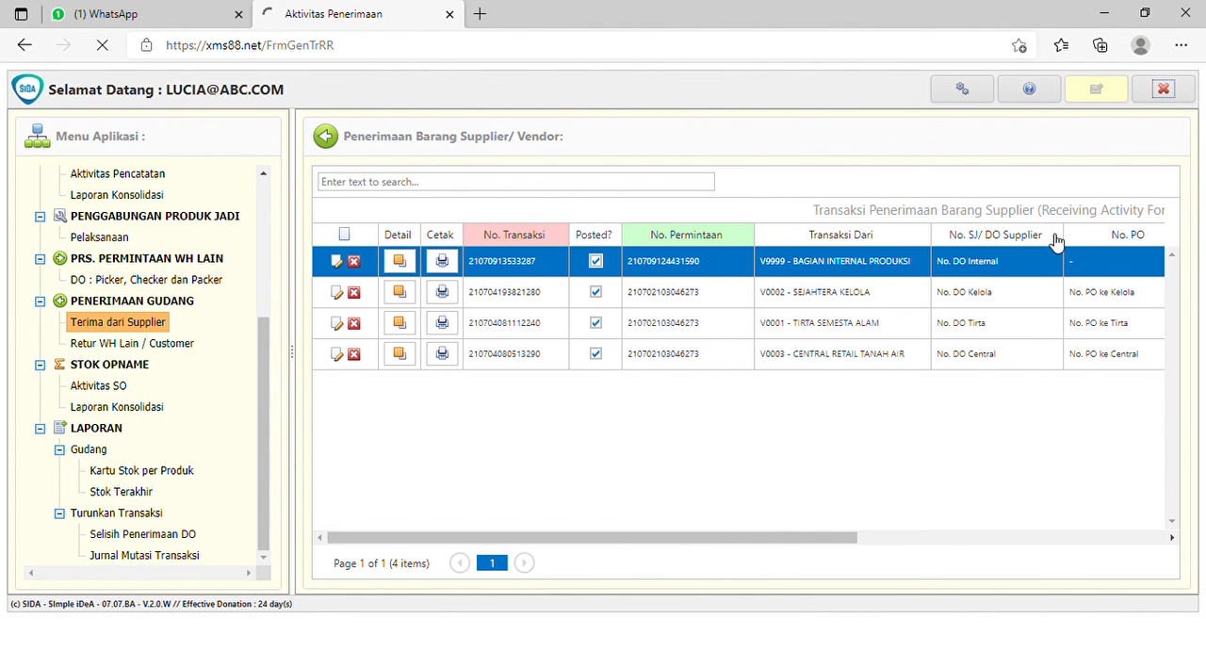